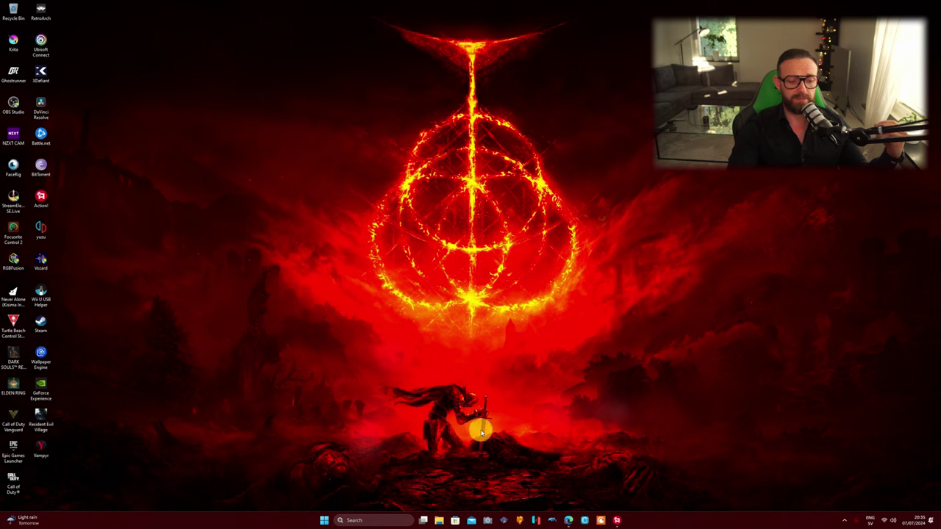
- Review the Windows x64 release downloads on the Dolphin Emulator download page in the browser, and minimize the browser
mouse_move(569, 517)
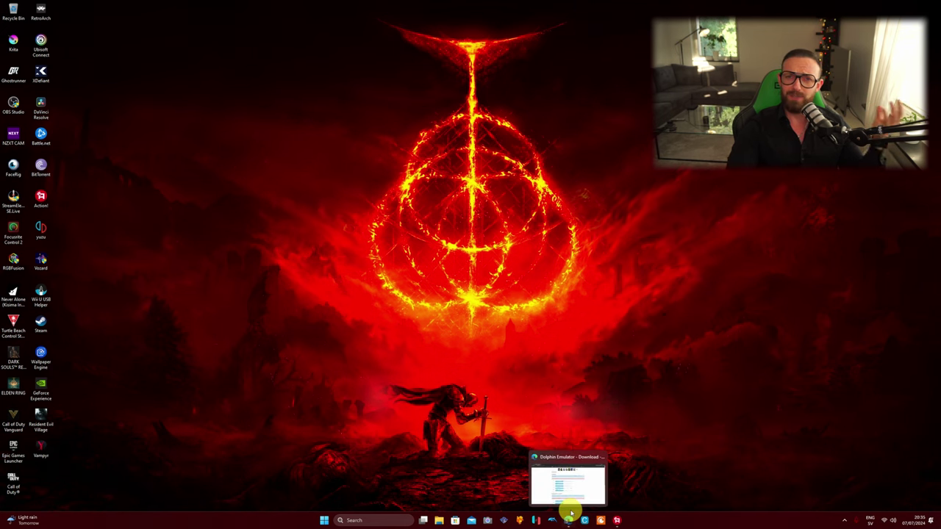
left_click(569, 518)
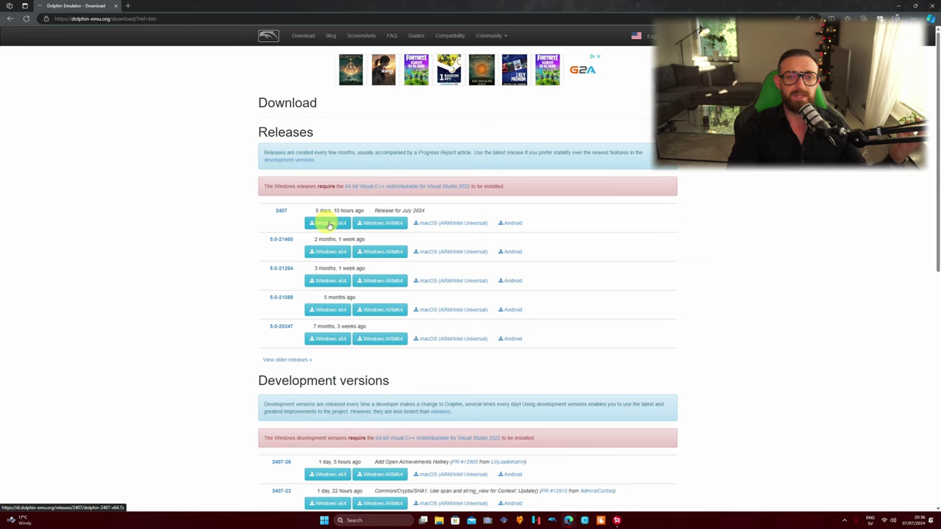
scroll(326, 431, "down", 2)
scroll(336, 336, "up", 3)
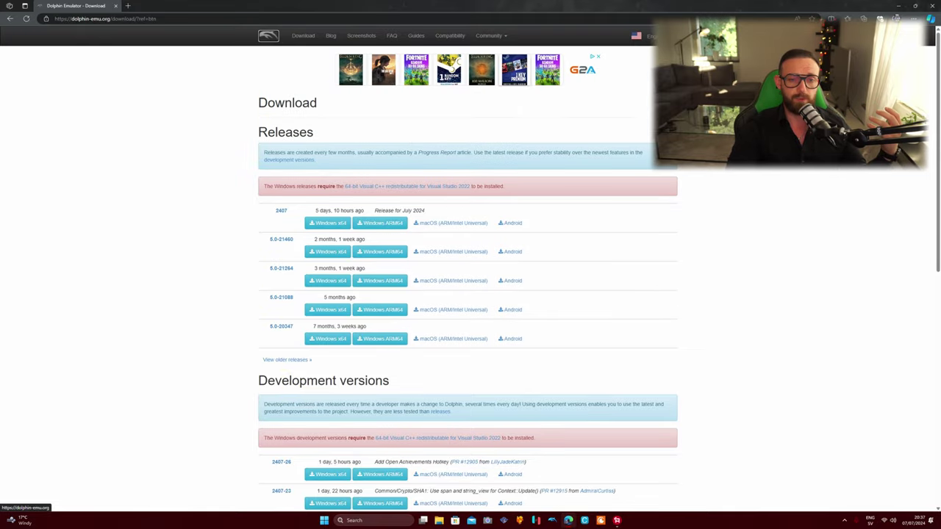
left_click(897, 9)
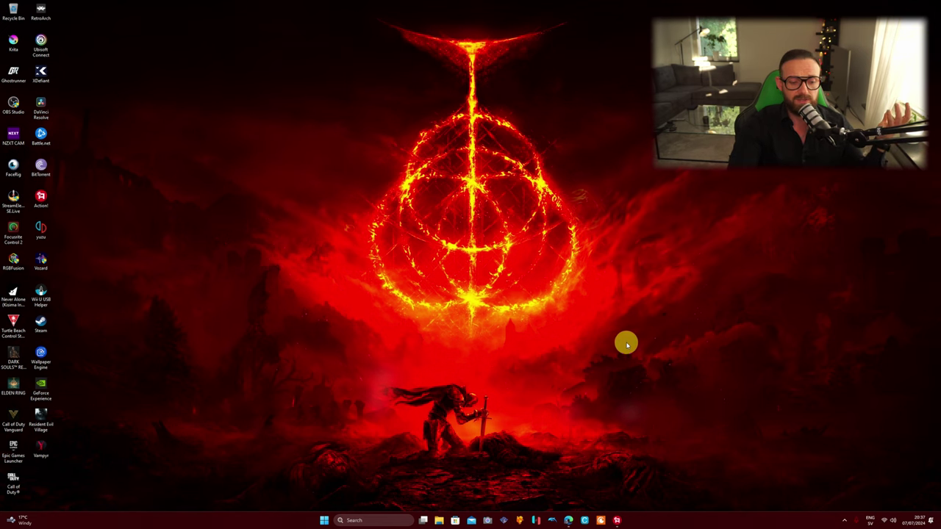
- Launch the Dolphin emulator, maximize its window and select Pokémon XD: Gale of Darkness in the game list
mouse_move(566, 520)
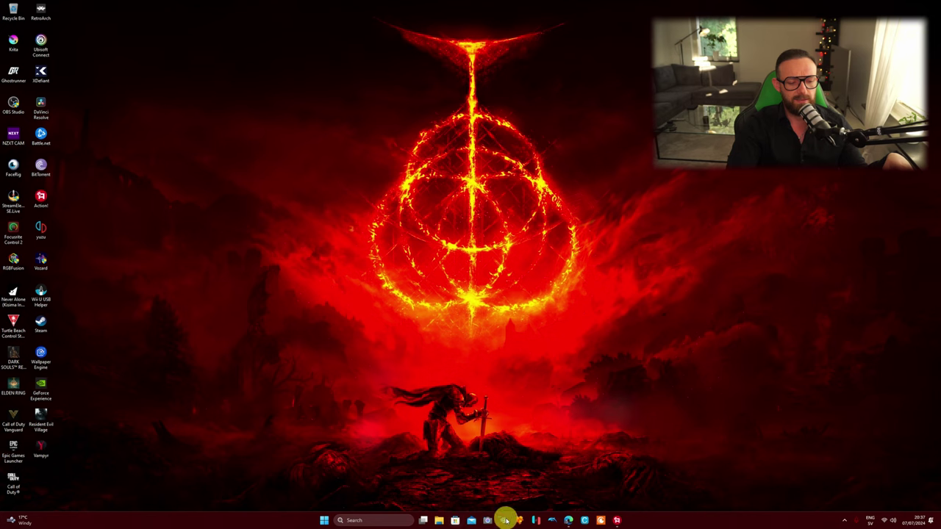
left_click(553, 519)
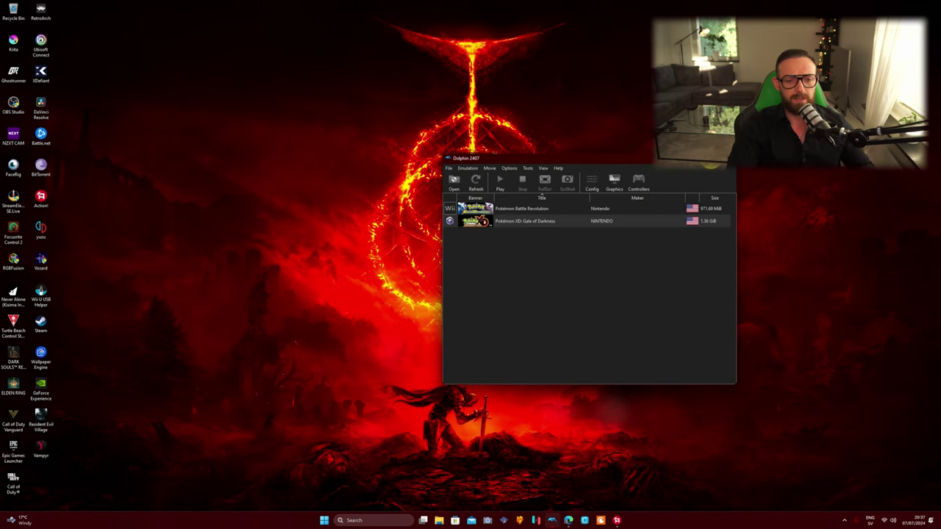
left_click(709, 158)
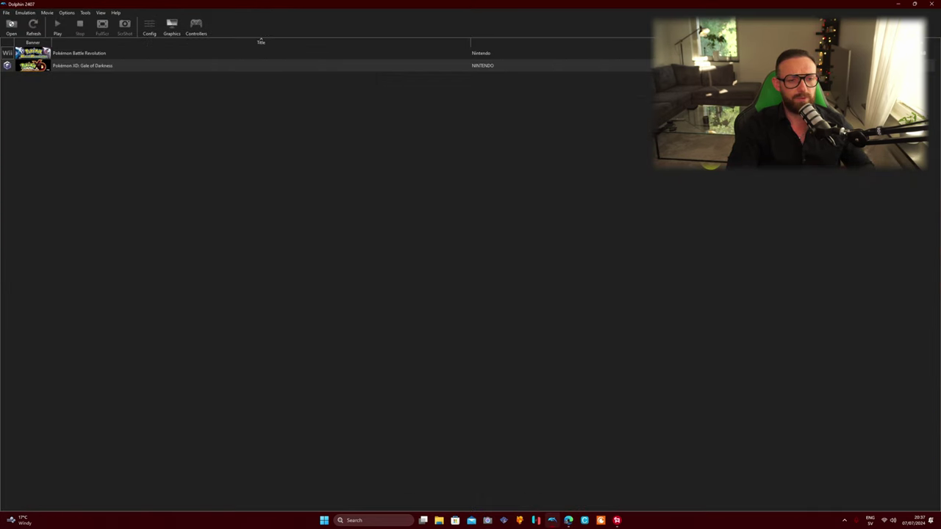
left_click(78, 52)
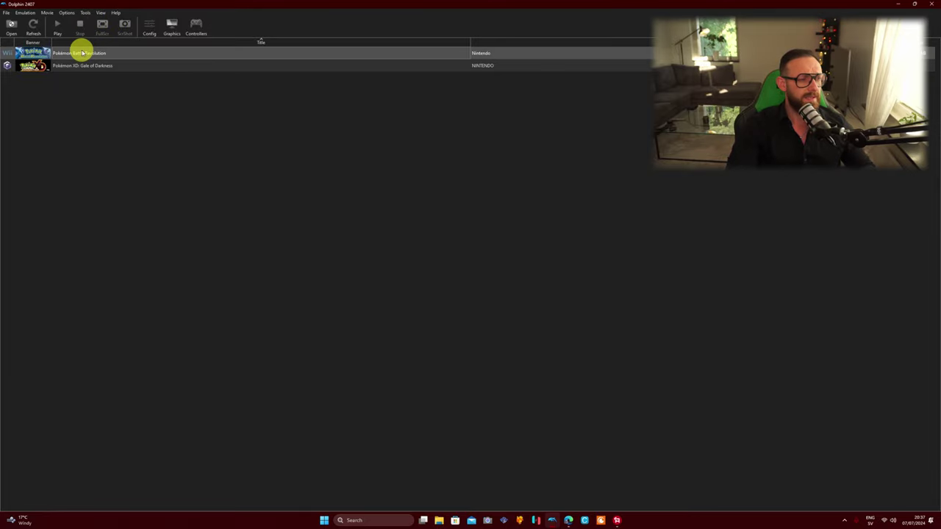
left_click(85, 67)
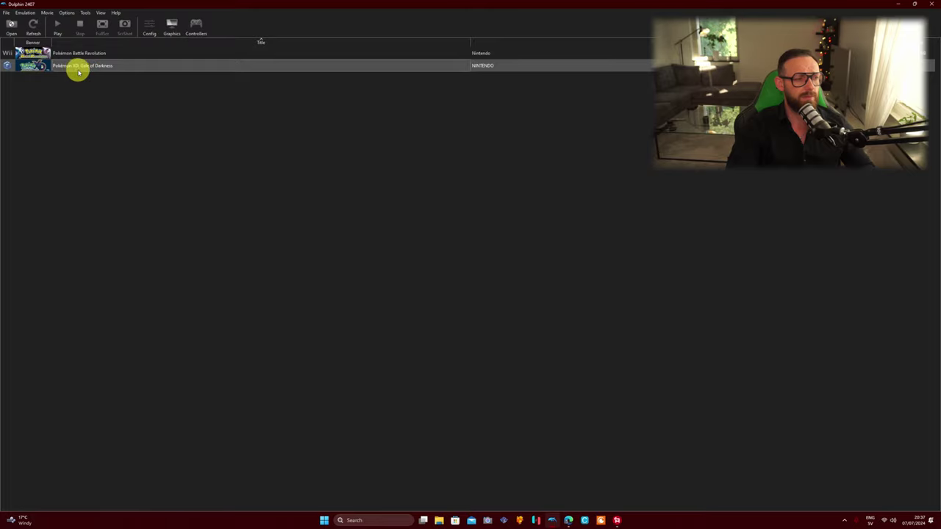
- Open the emulator's configuration and review its General, Interface and Audio settings
left_click(68, 13)
left_click(78, 25)
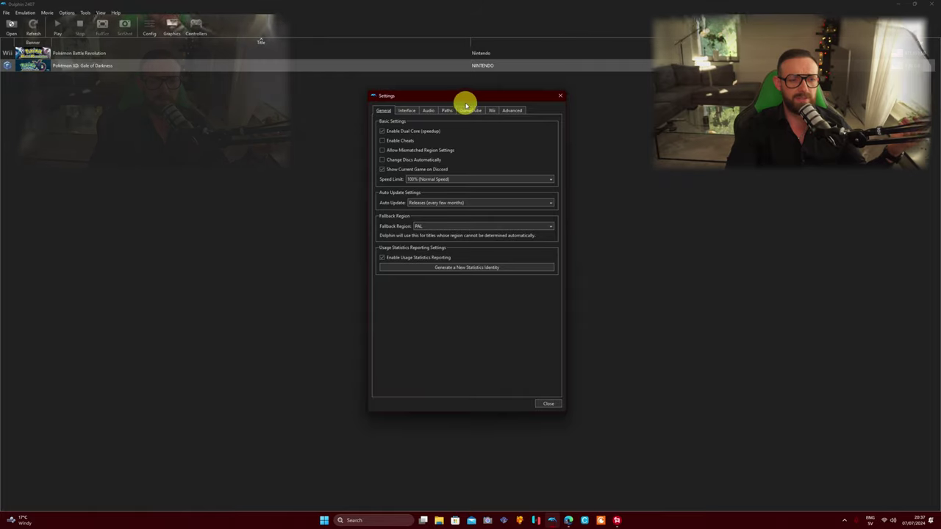
left_click_drag(464, 97, 502, 122)
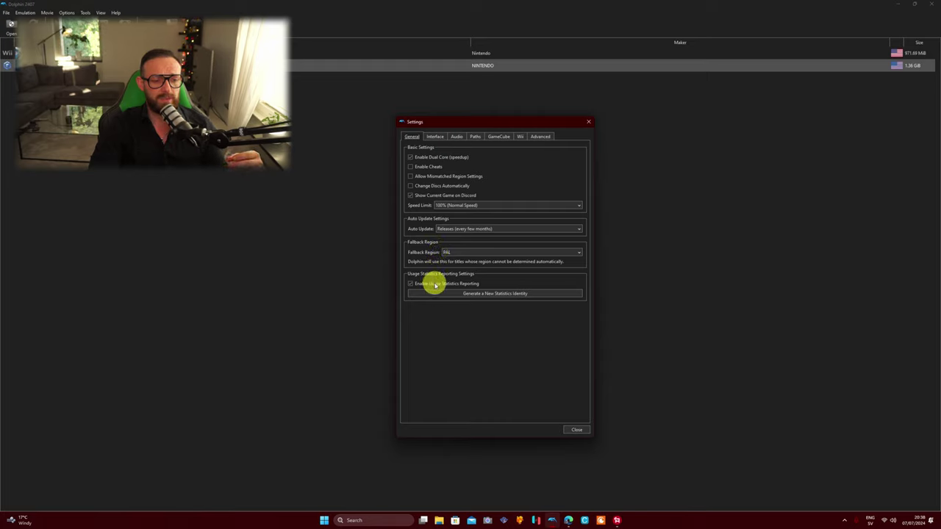
left_click(435, 137)
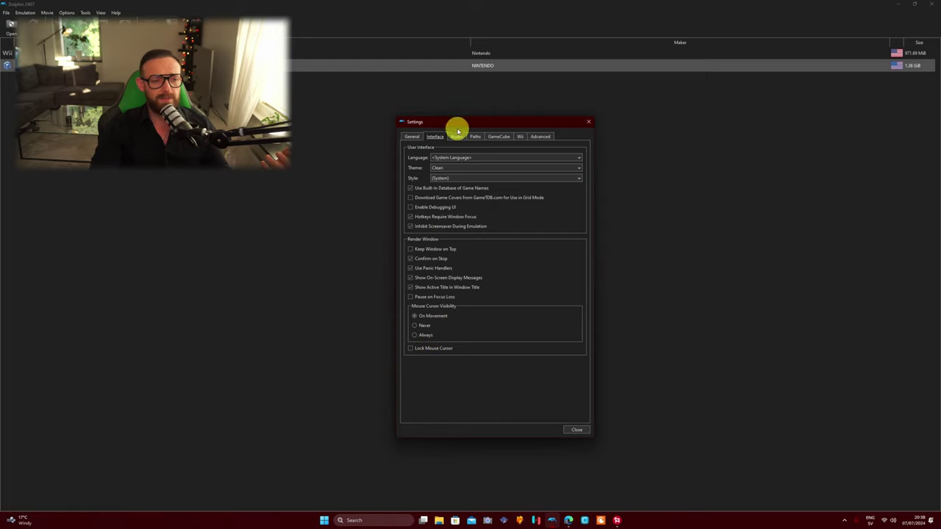
left_click(458, 138)
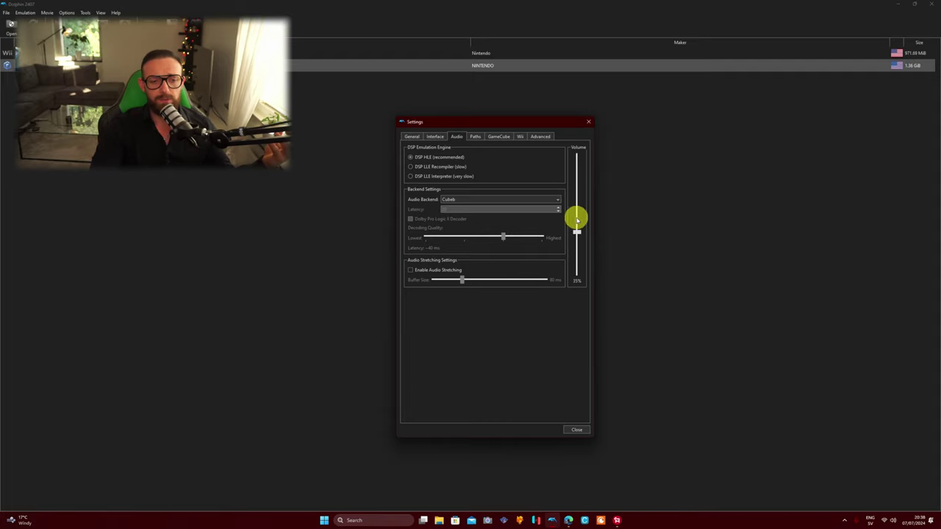
- Review the Paths, GameCube, Wii and Advanced settings of the emulator, and close the configuration
left_click(475, 136)
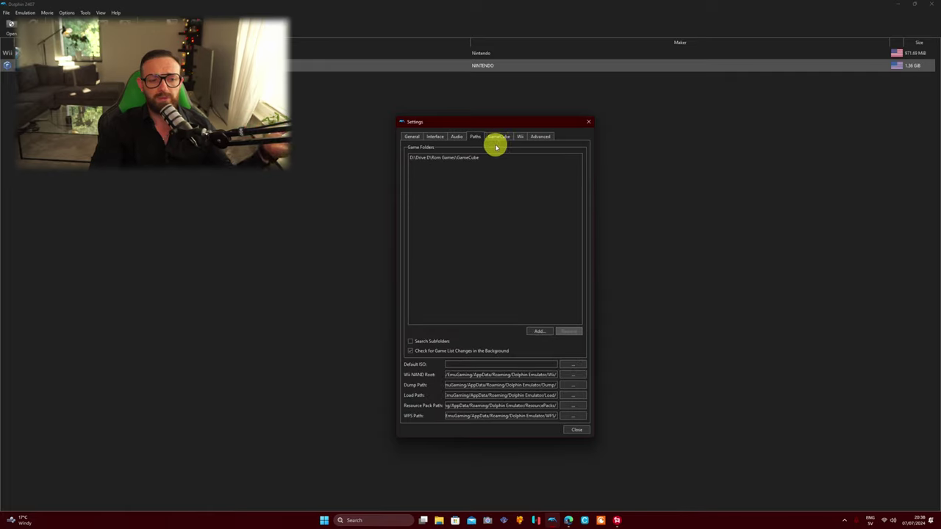
left_click(496, 138)
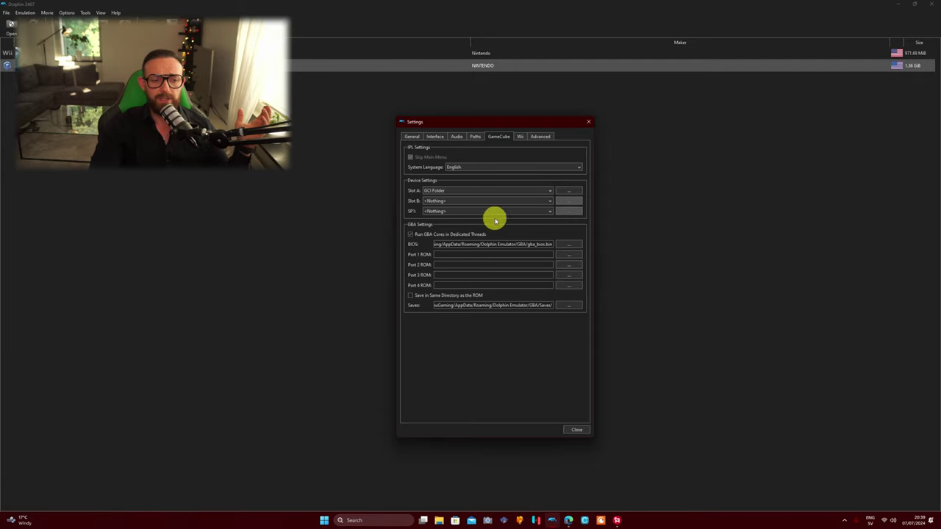
left_click(521, 138)
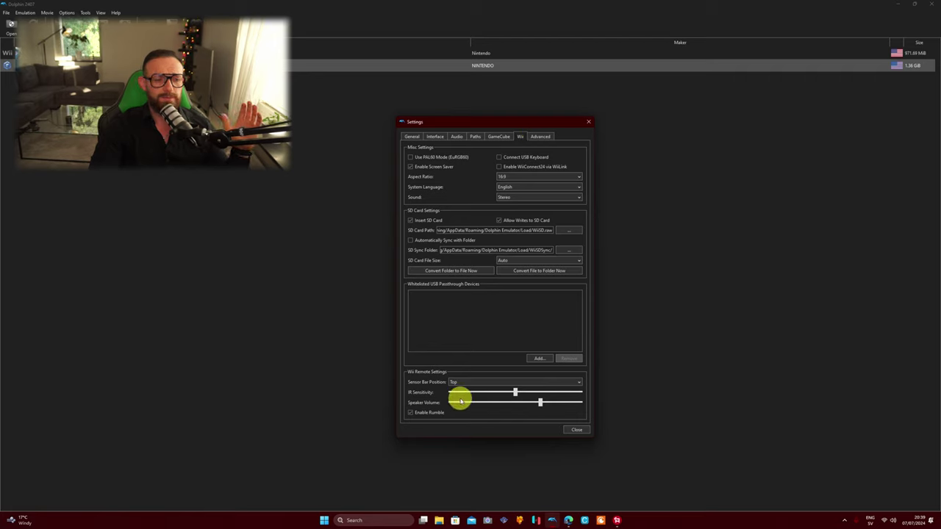
left_click(543, 136)
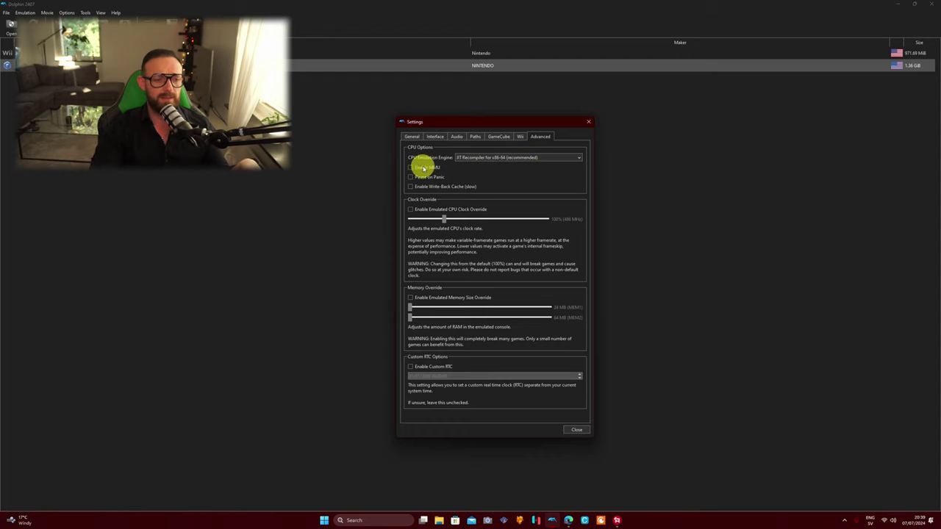
mouse_move(429, 173)
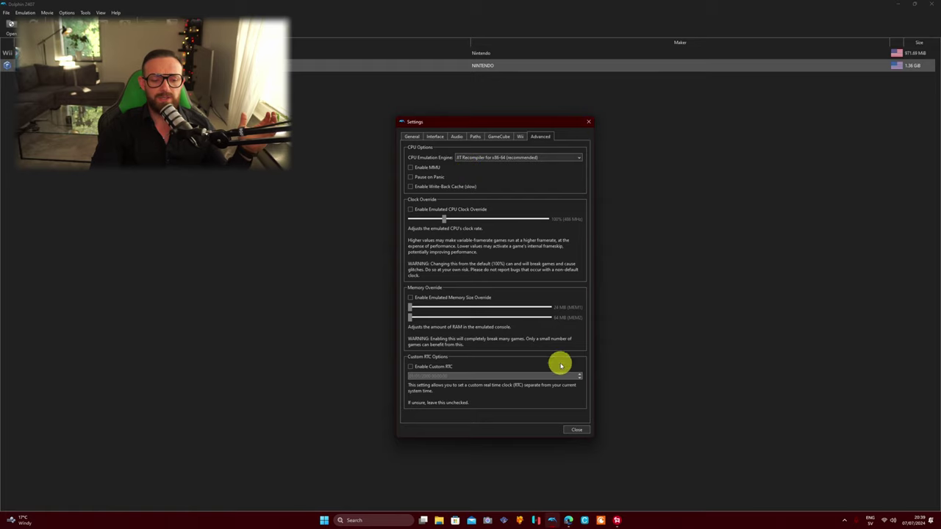
left_click(580, 430)
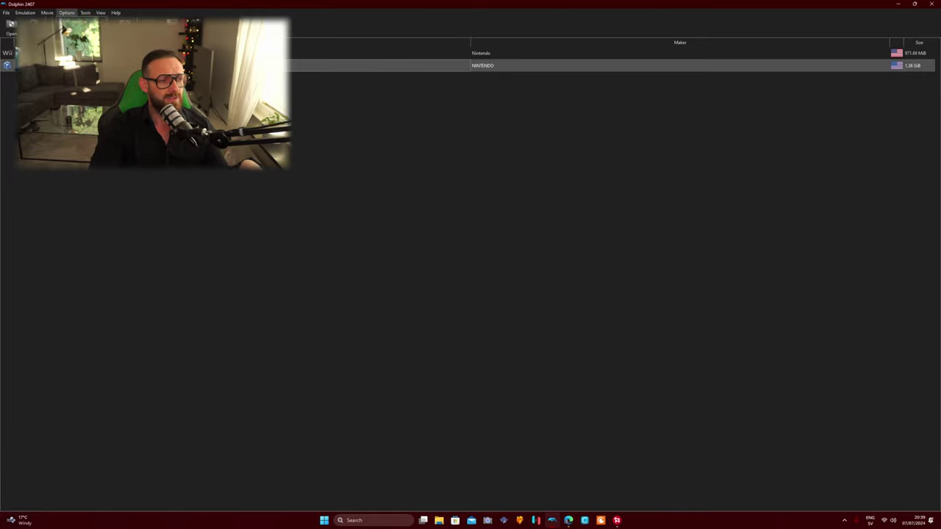
- Open the graphics configuration, enable Start in Fullscreen and check the backend, adapter, V-Sync and window options in the general settings
left_click(85, 33)
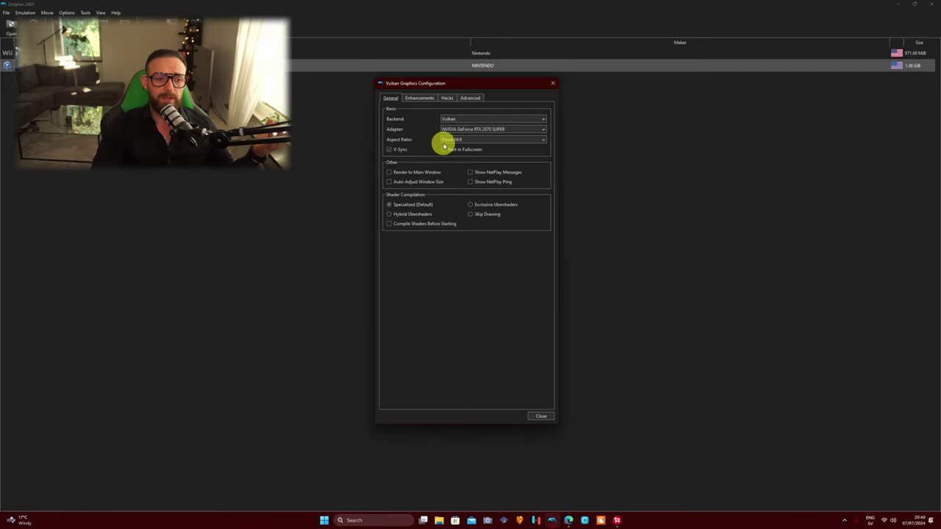
left_click(443, 149)
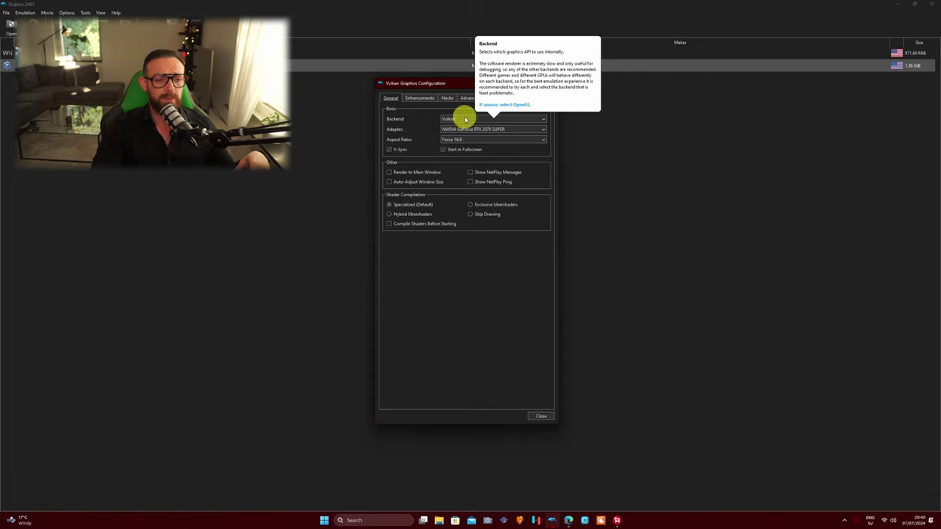
mouse_move(477, 131)
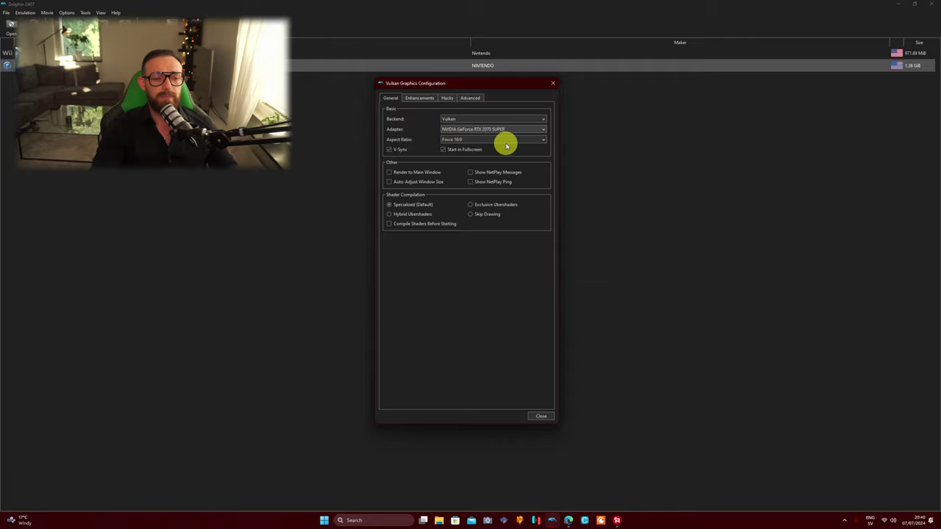
mouse_move(416, 152)
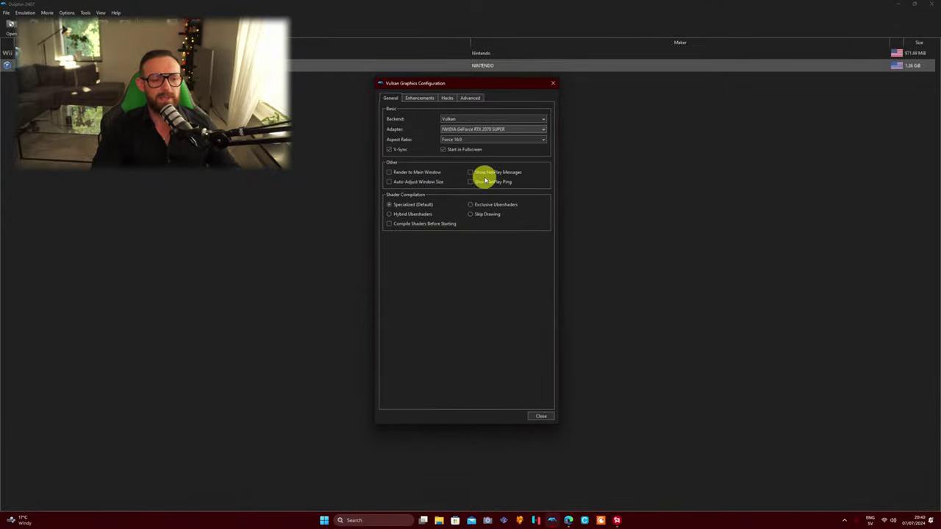
mouse_move(448, 186)
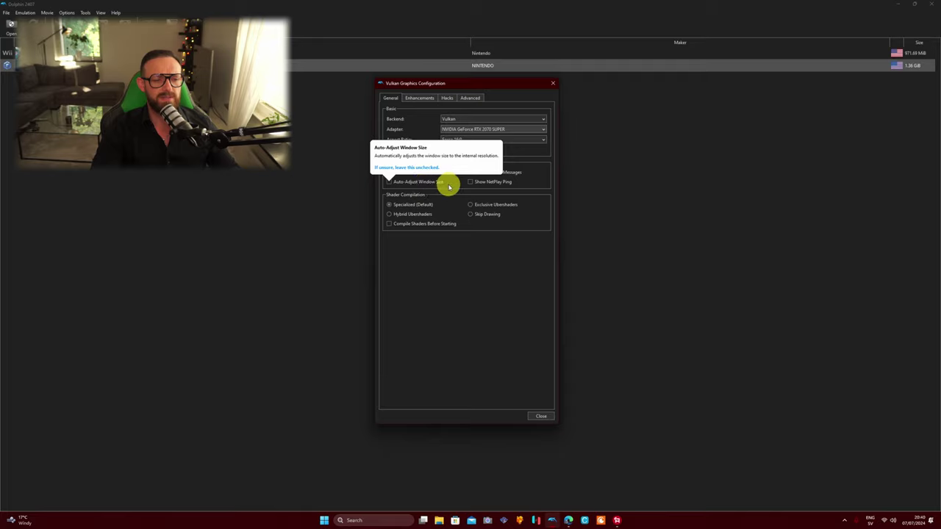
mouse_move(506, 187)
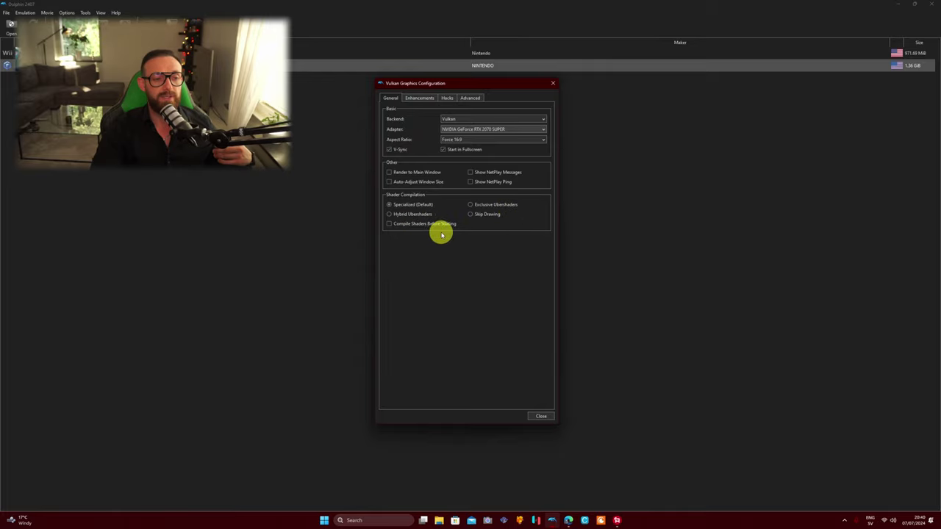
- Review the graphics Enhancements, including the post-processing effect choices, Scaled EFB Copy, Disable Fog, Disable Copy Filter and HDR Post-Processing
left_click(420, 98)
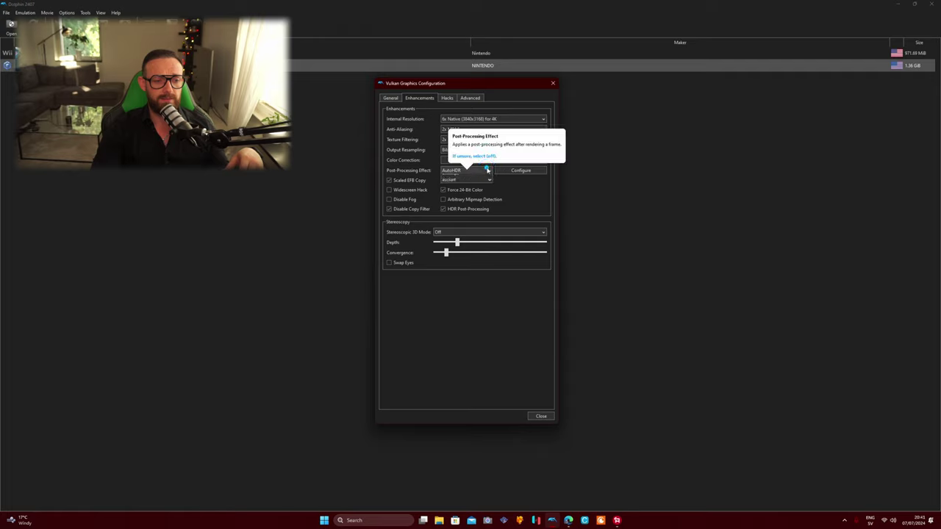
left_click(482, 171)
left_click(529, 203)
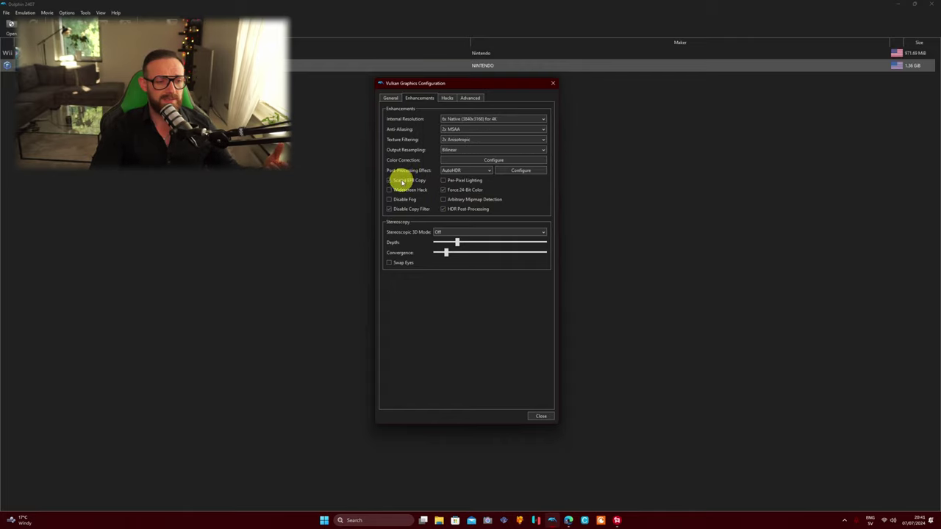
left_click(402, 182)
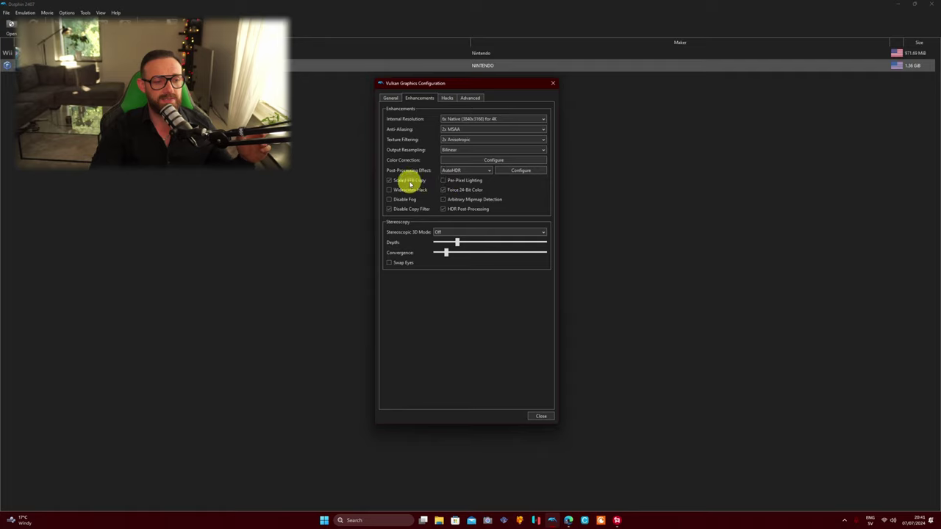
mouse_move(407, 185)
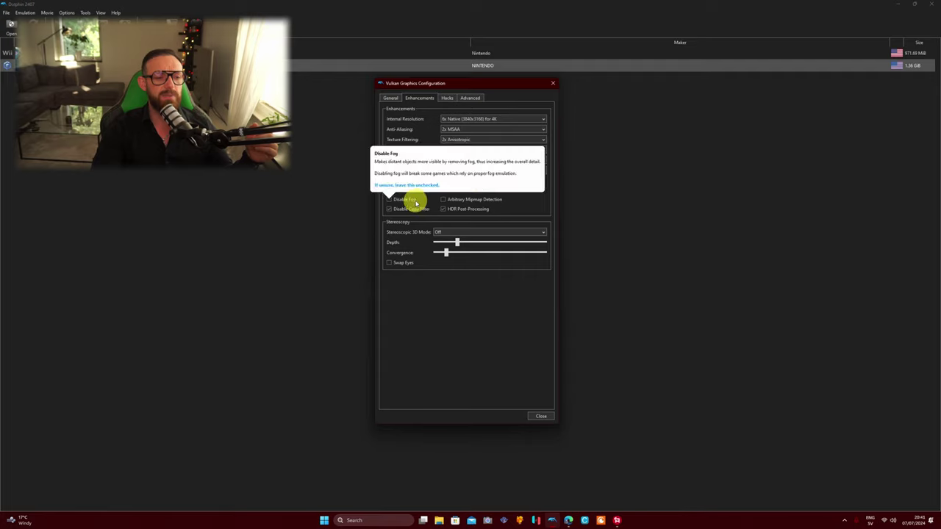
mouse_move(399, 213)
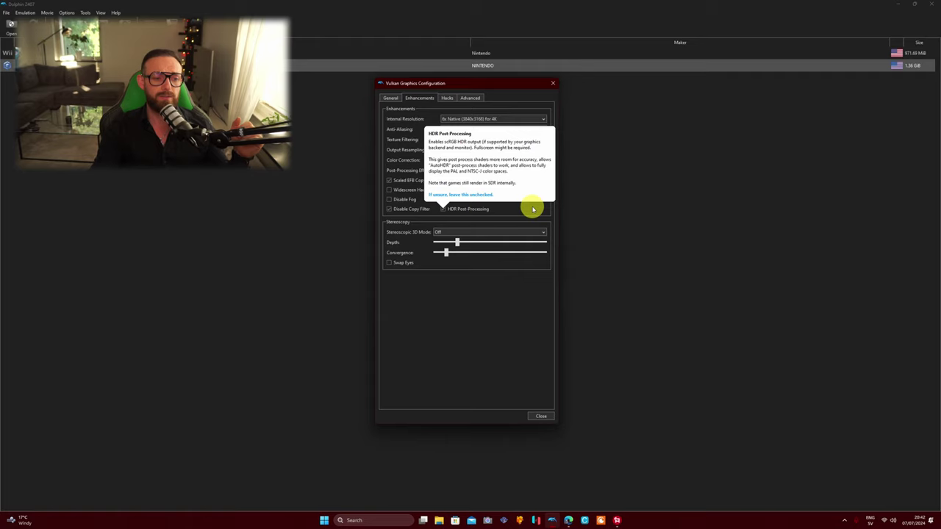
mouse_move(457, 201)
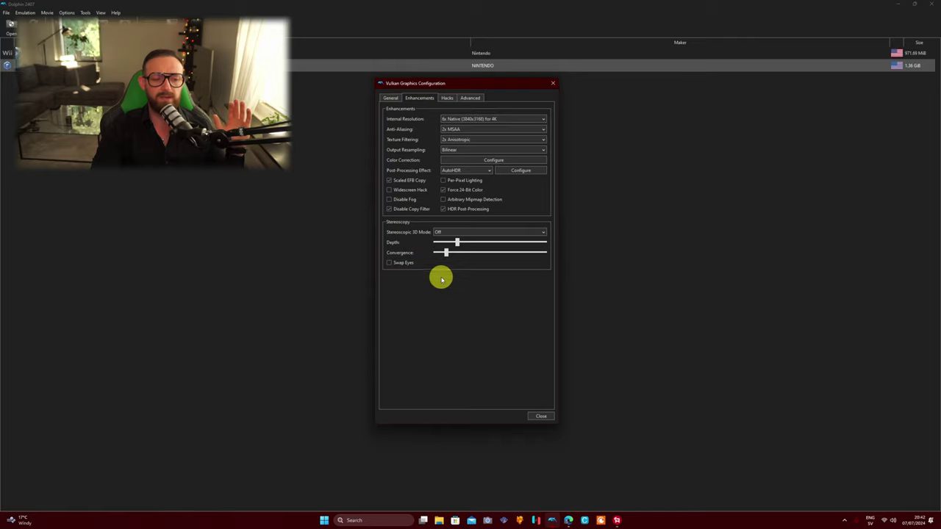
- Review the graphics Hacks for frame buffers, texture cache accuracy and depth calculation, and bring up the Advanced graphics settings
key("ctrl+Tab")
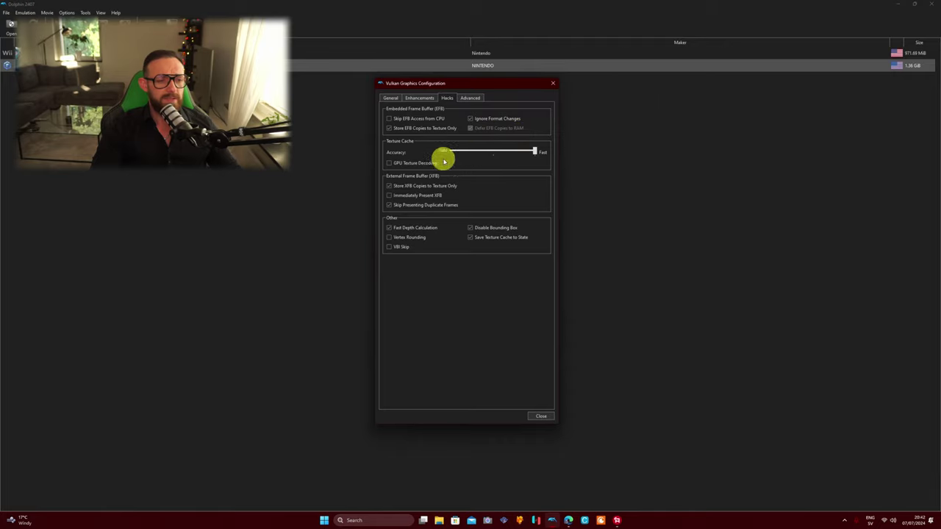
mouse_move(534, 152)
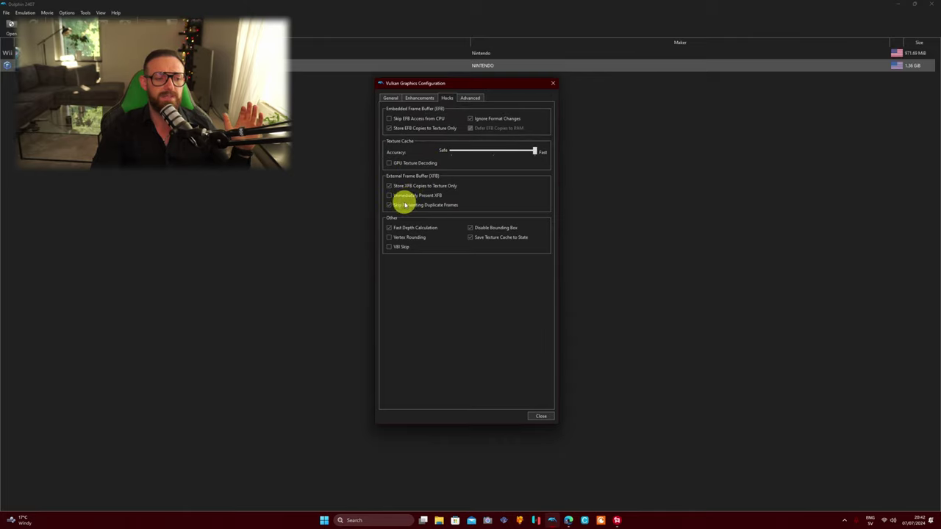
mouse_move(412, 230)
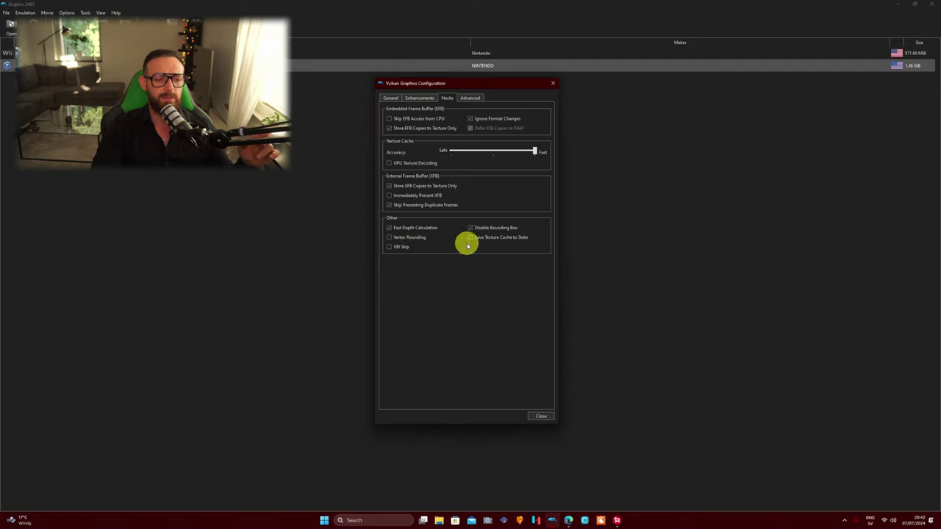
left_click(469, 98)
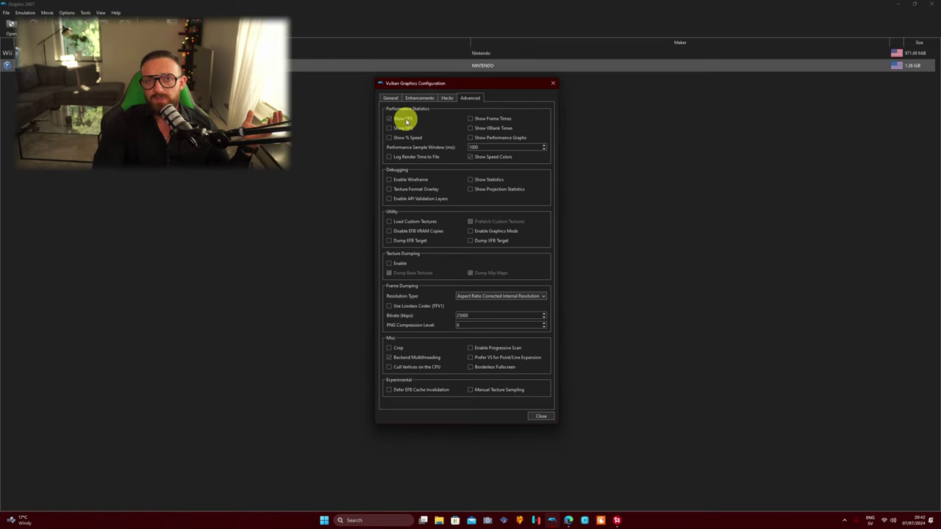
- Check the Show FPS option in the Advanced performance statistics and close the graphics configuration
mouse_move(402, 120)
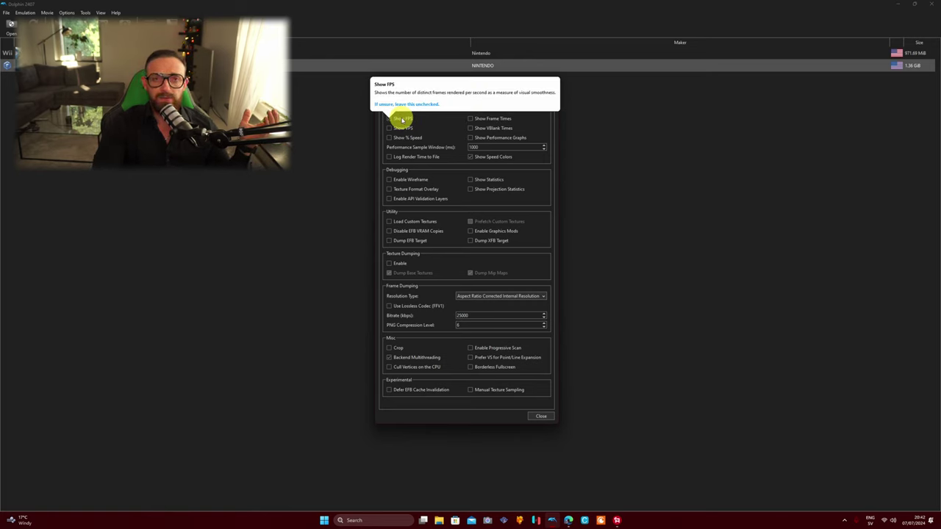
left_click(401, 119)
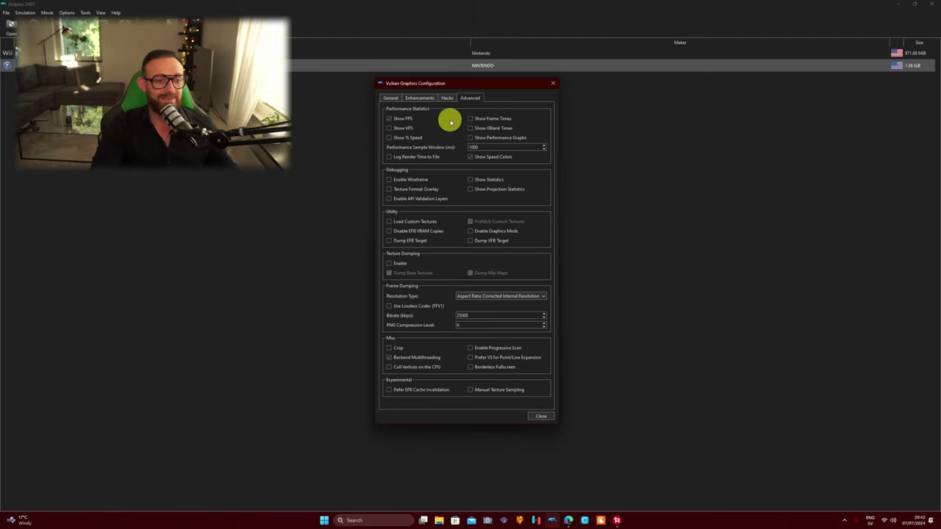
mouse_move(417, 130)
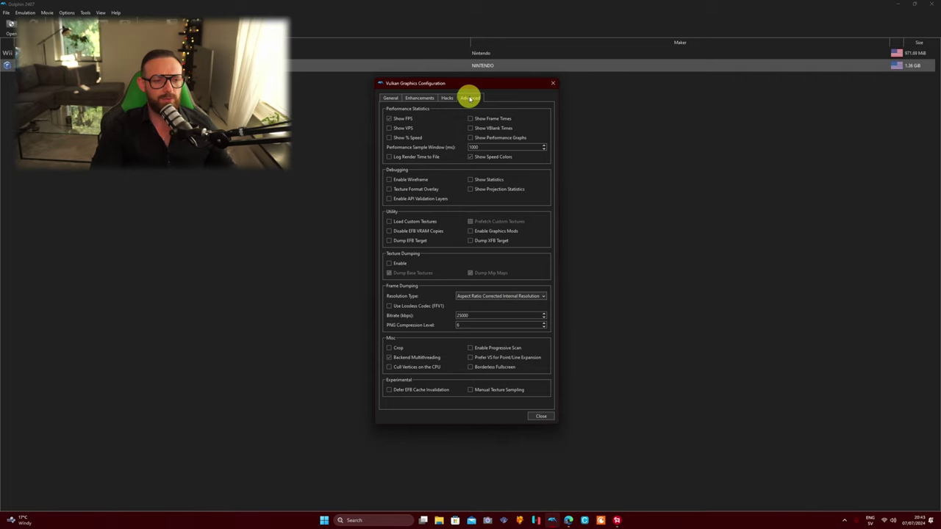
left_click(541, 416)
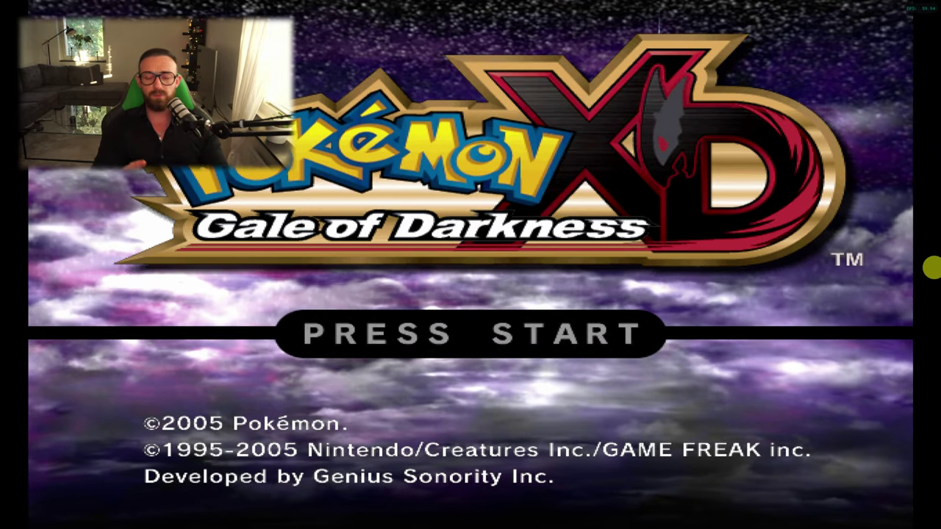
- Continue Pokémon XD's Story Mode from its last save, answering Yes to the prompt, and dismiss the Miror Radar message
key("Return")
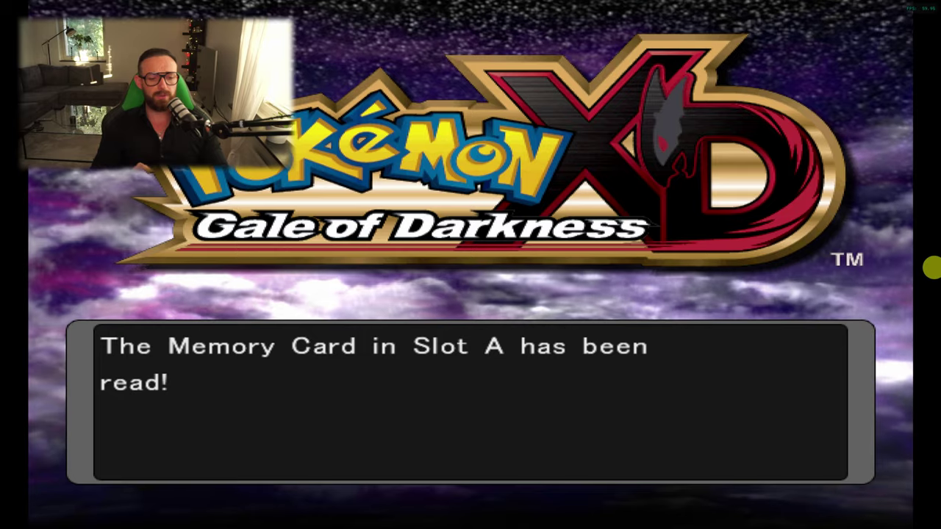
key("Return")
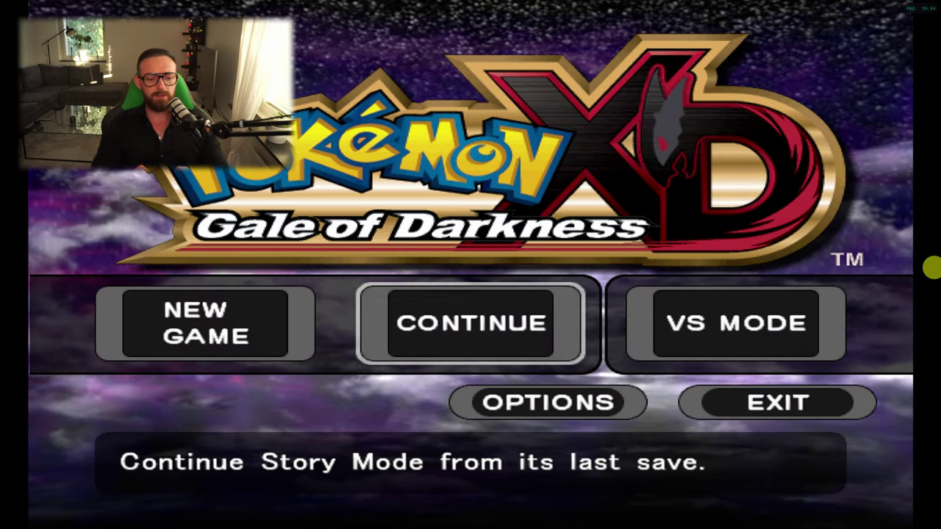
key("Return")
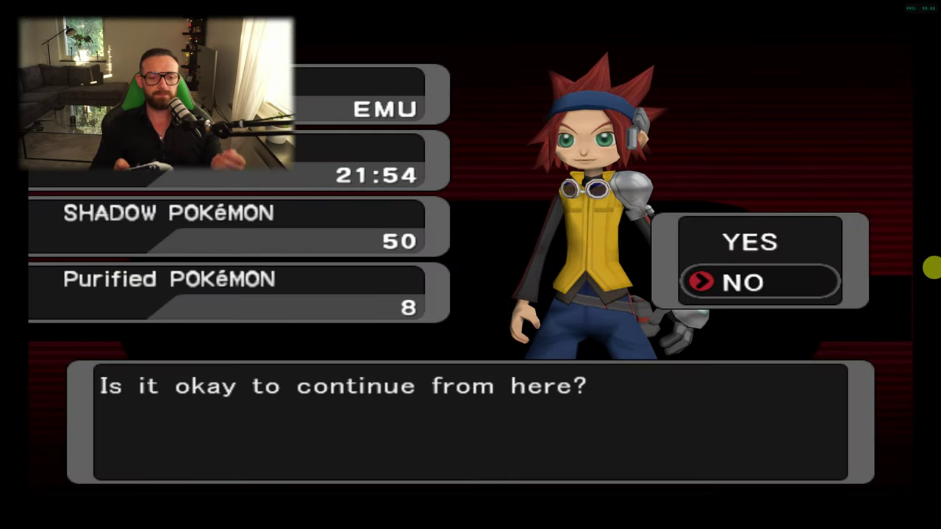
key("Up")
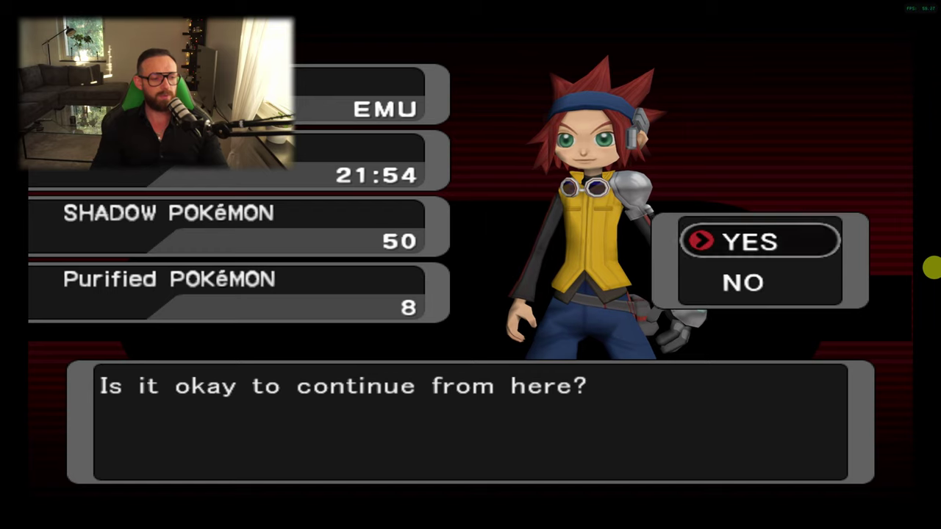
key("Return")
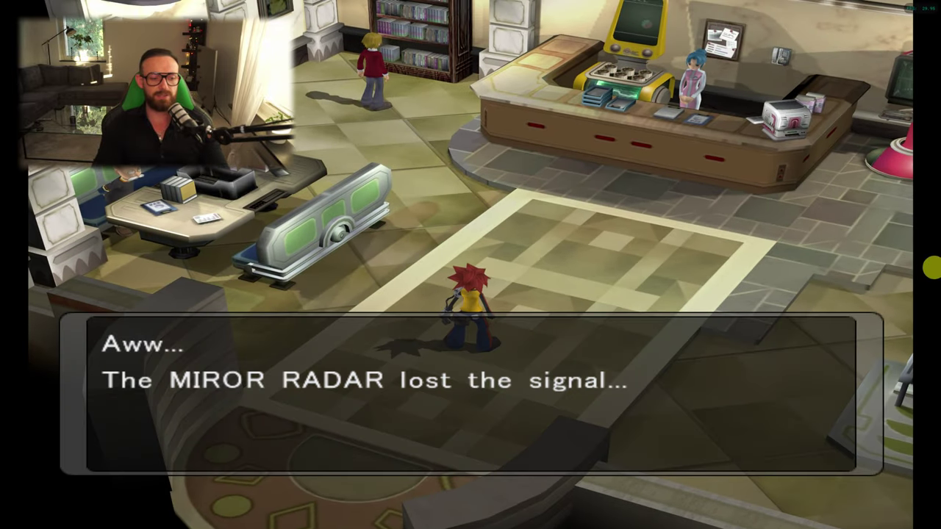
key("Return")
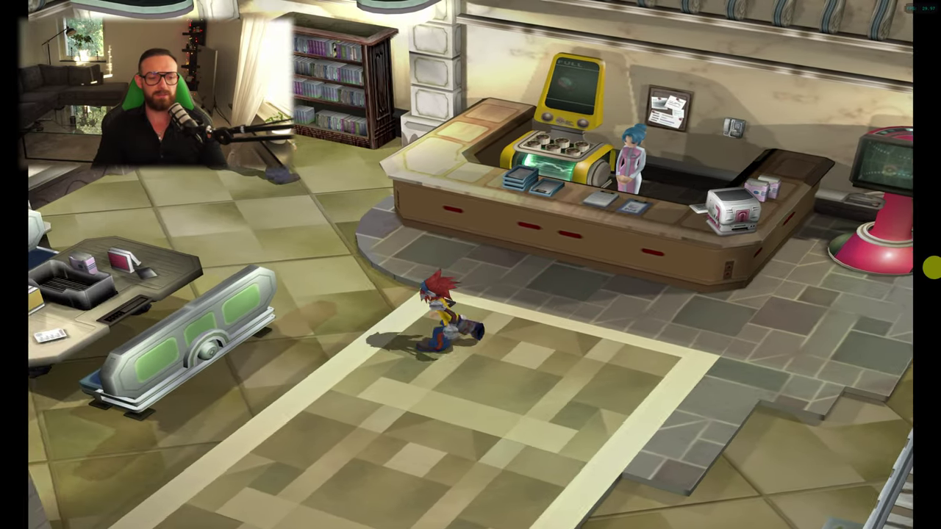
- Walk the character off the pier and across the port to reach the world map
key("Down")
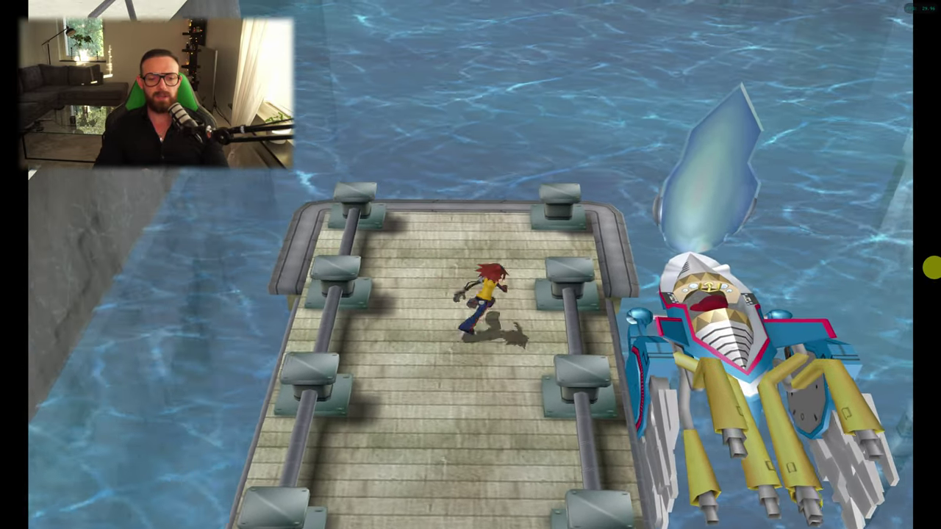
key("Down")
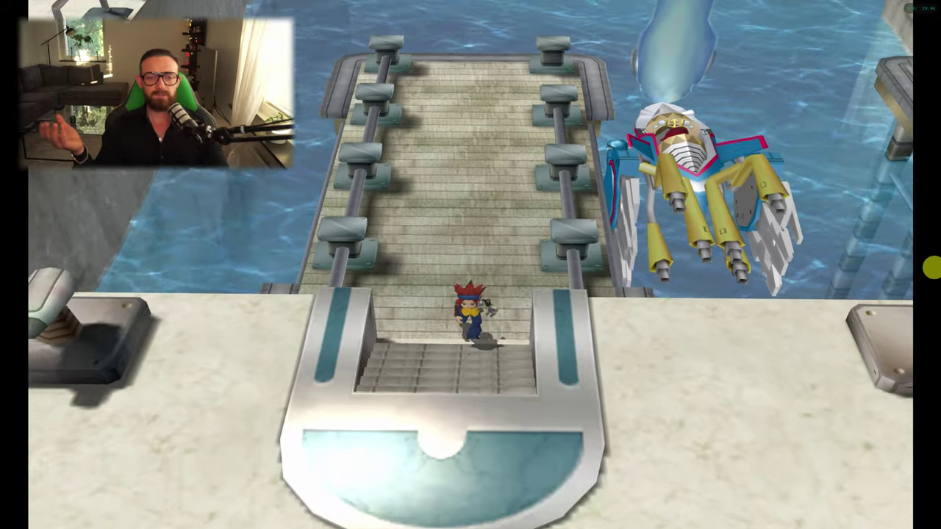
key("Left")
key("Down")
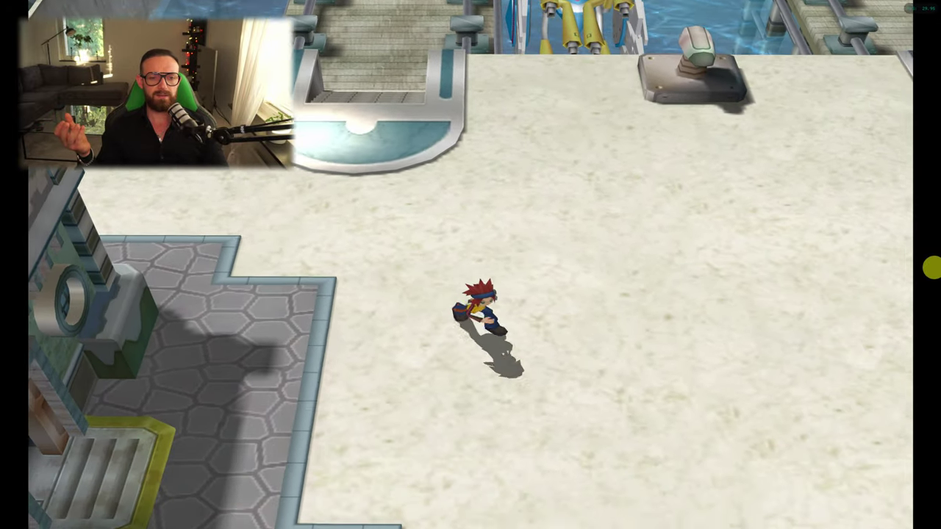
key("Down")
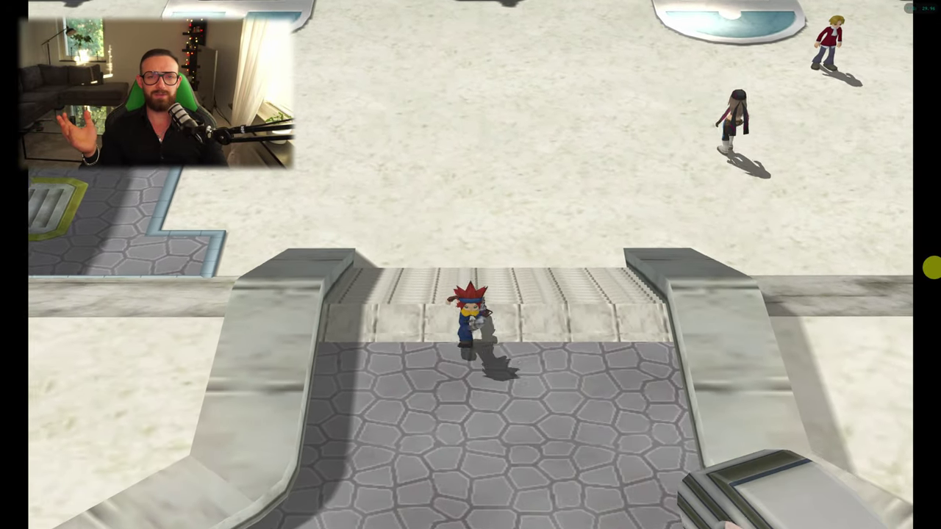
key("Down")
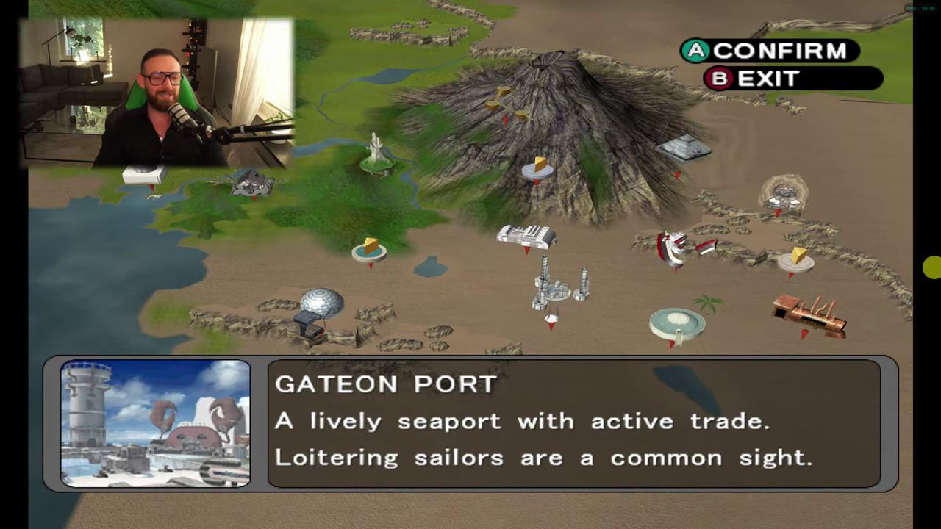
- Browse the world map's locations, including Phenac City, Pokémon HQ Lab, Kaminko's House, Pyrite Town, Realgam Tower, Outskirt Stand and Cipher Key Lair
key("Right")
key("Right")
key("Right")
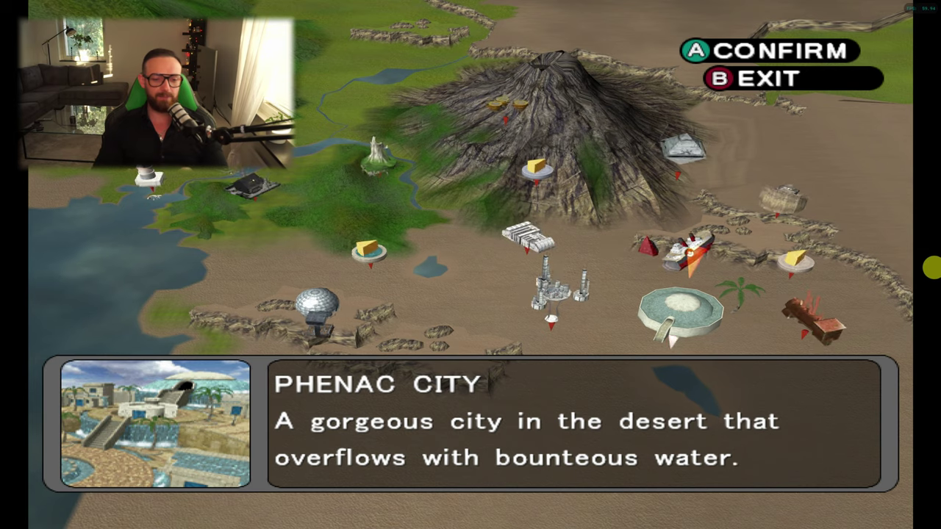
key("Up")
key("Left")
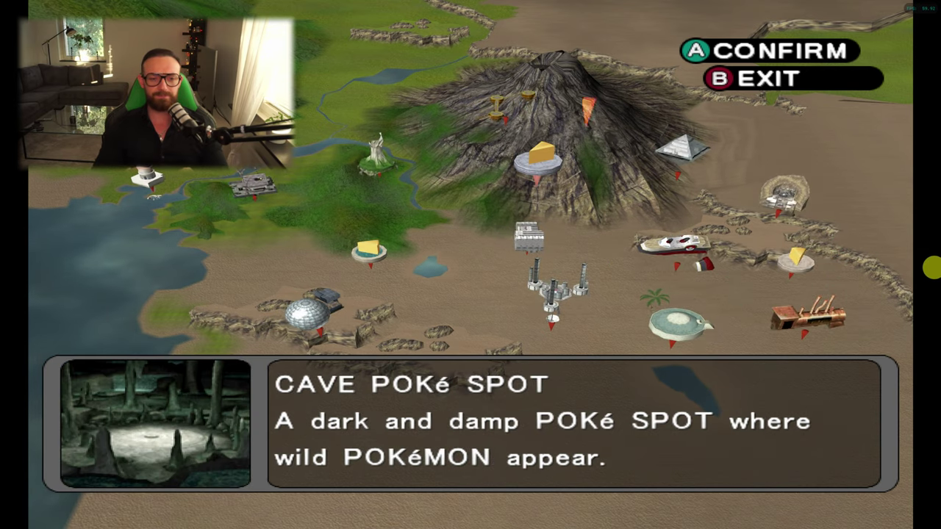
key("Up")
key("Left")
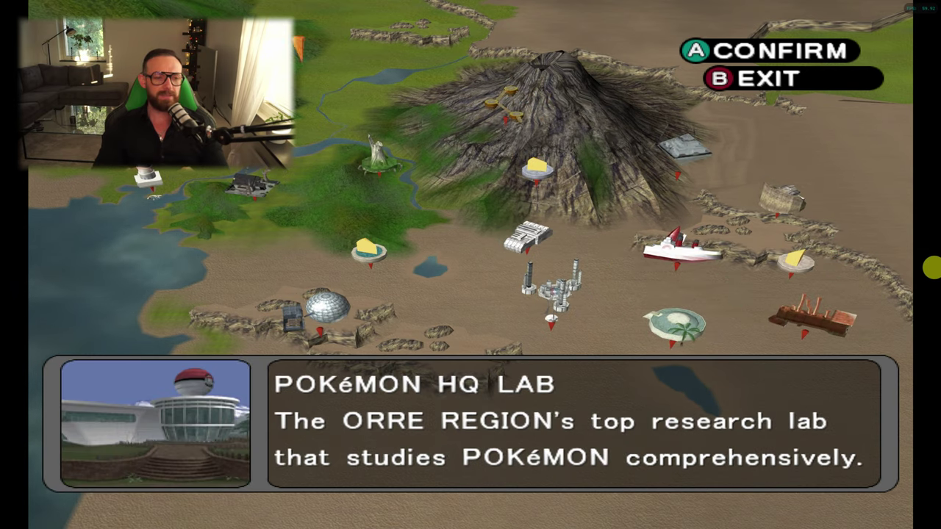
key("Up")
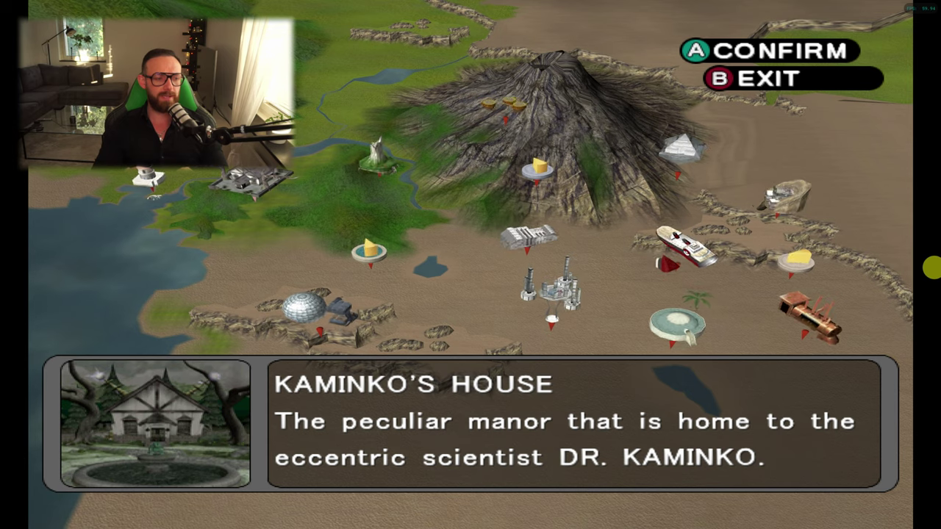
key("Right")
key("Down")
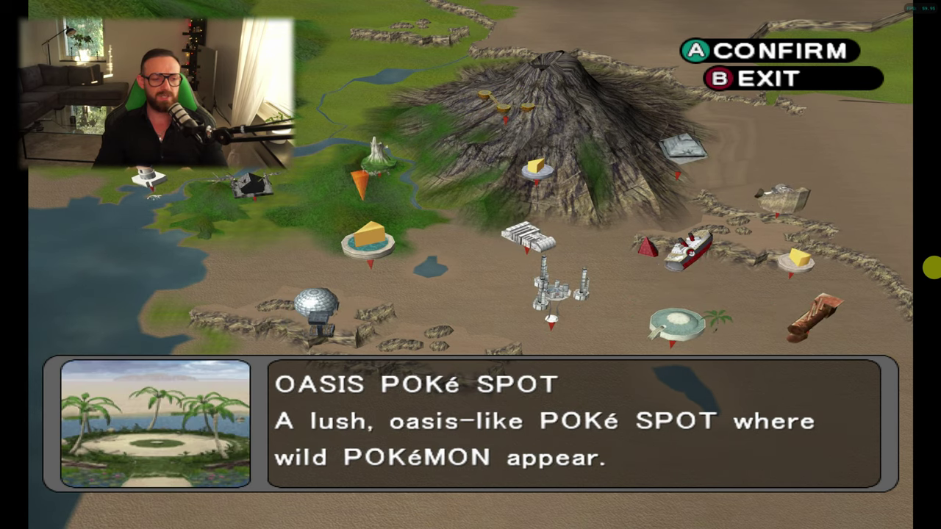
key("Left")
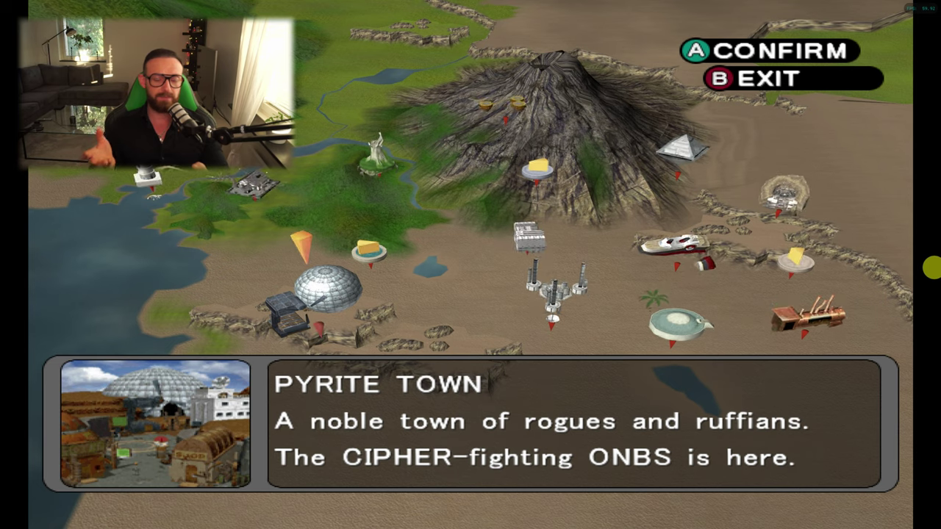
key("Right")
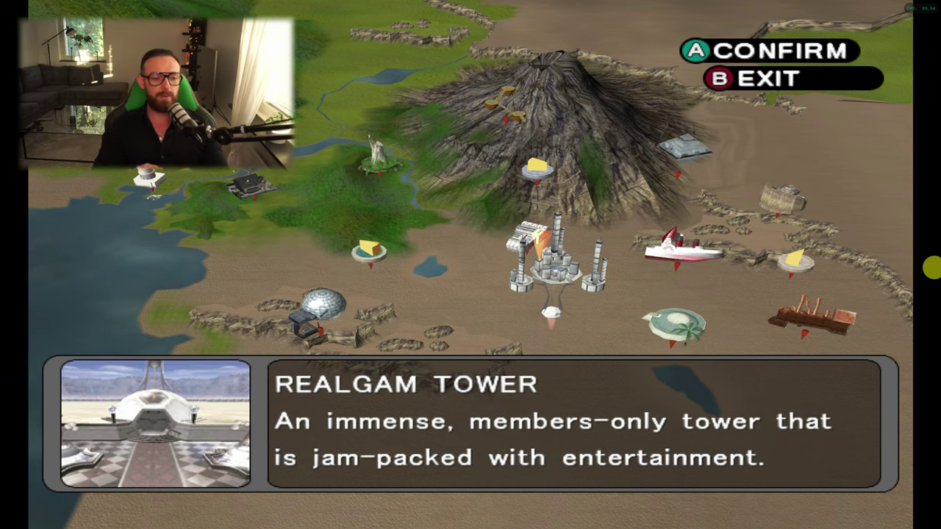
key("Up")
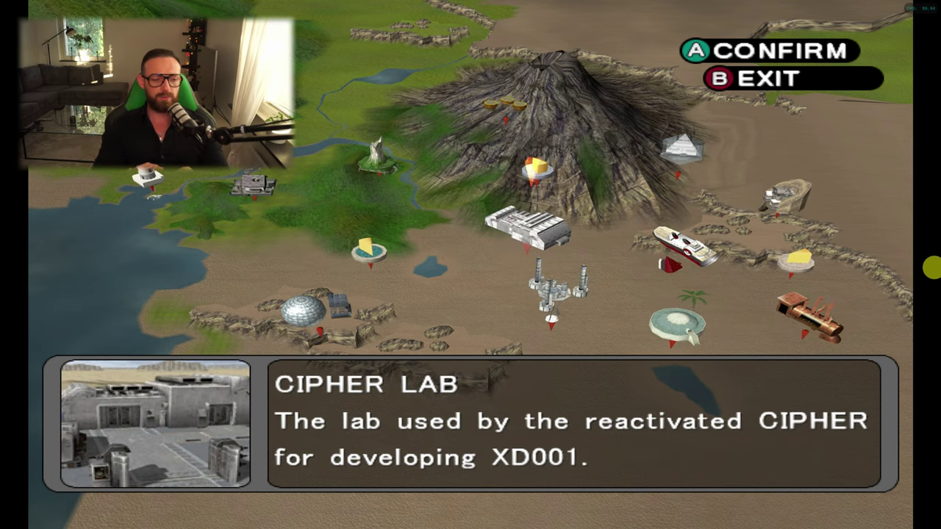
key("Right")
key("Down")
key("Right")
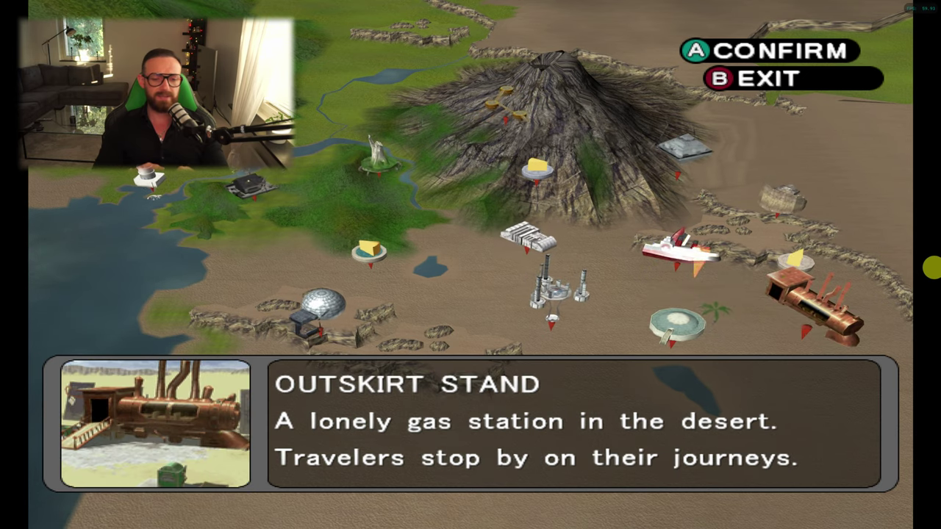
key("Up")
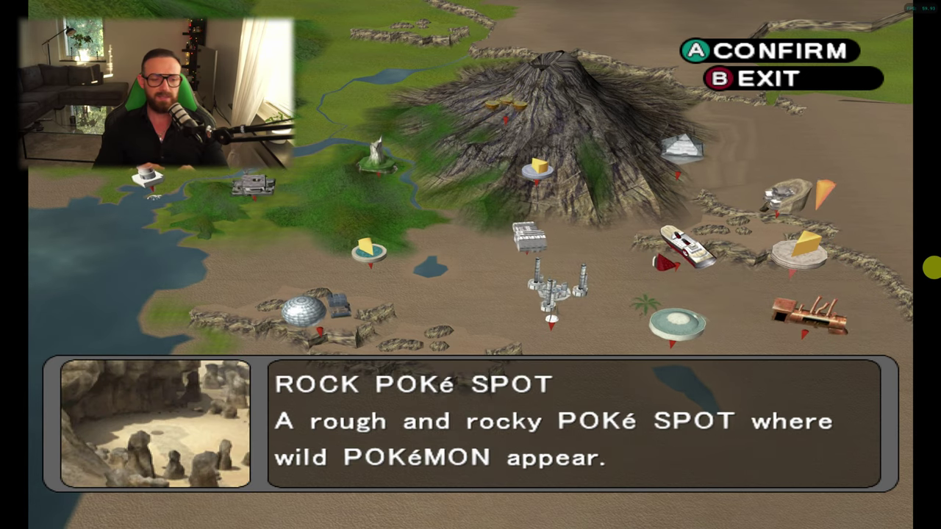
key("Up")
key("Left")
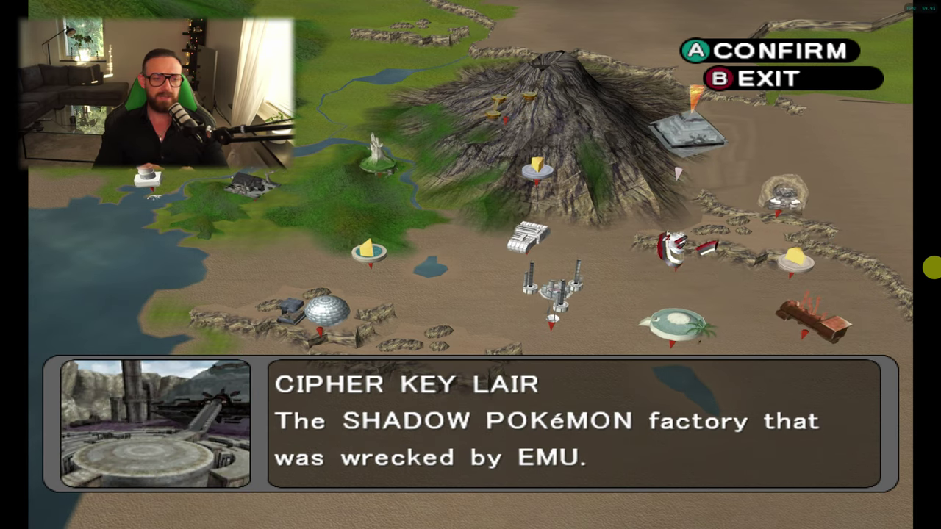
- Choose Cave Poké Spot on the world map as the destination
key("Left")
key("Down")
key("Down")
key("Down")
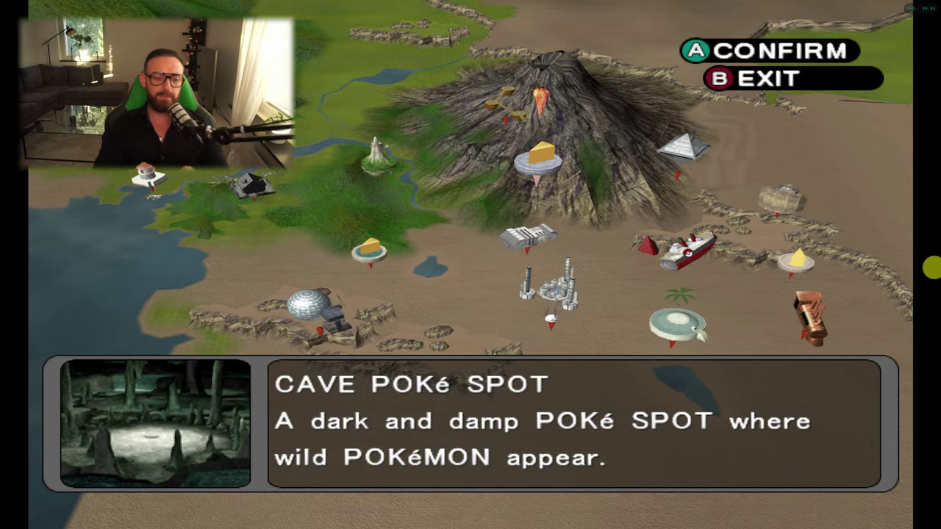
key("Return")
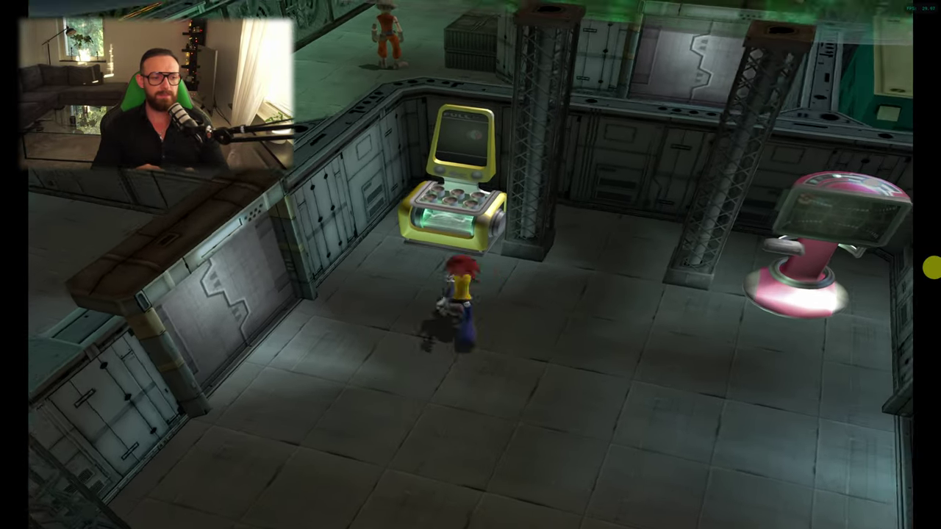
- Bring up the in-game party list and view Fearow's summary
key("Return")
key("z")
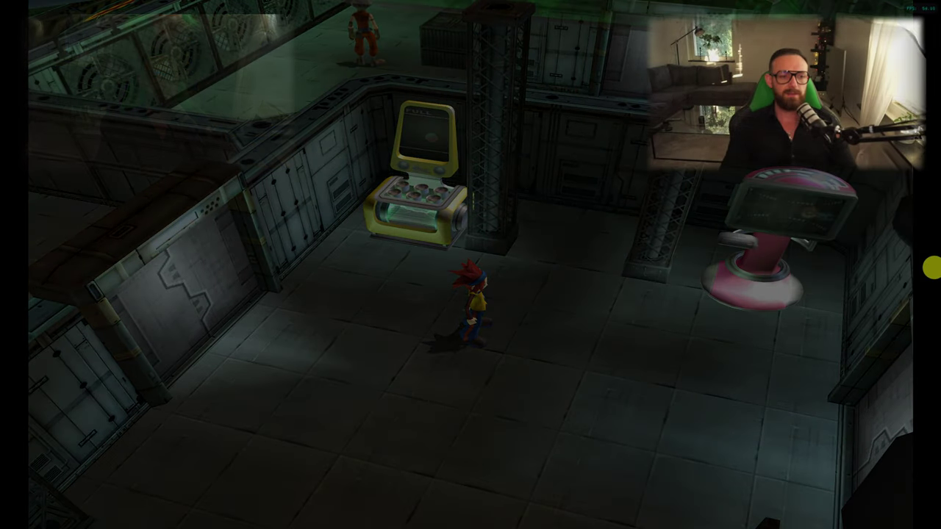
key("Up")
key("x")
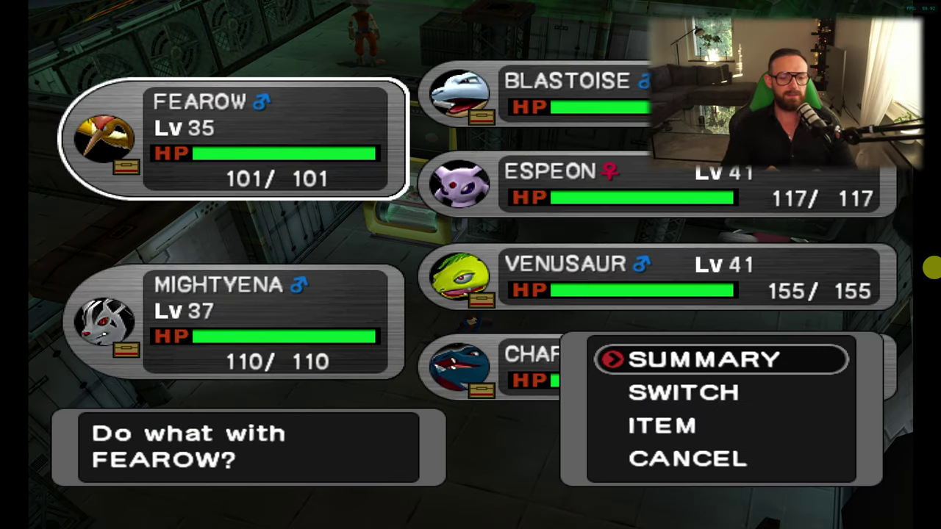
key("z")
key("z")
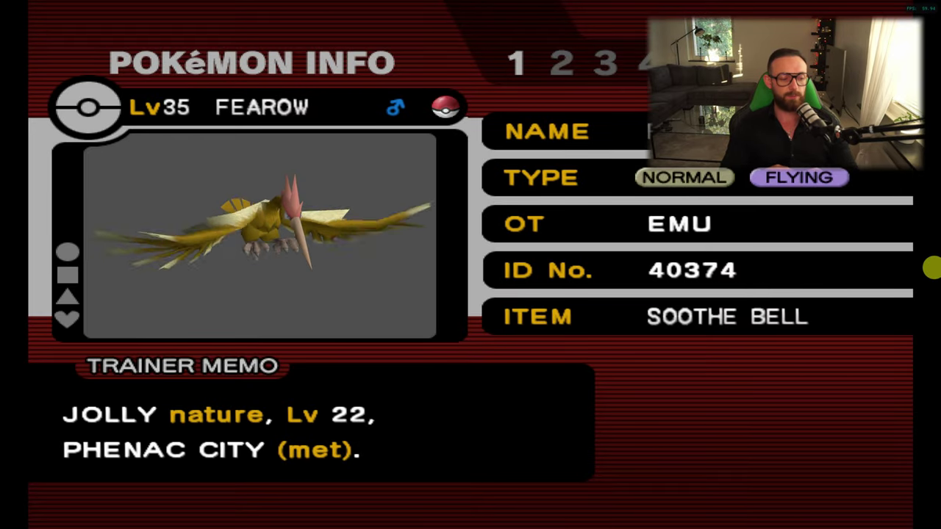
- Look through the other party members' info pages, including Mightyena and Blastoise
key("Down")
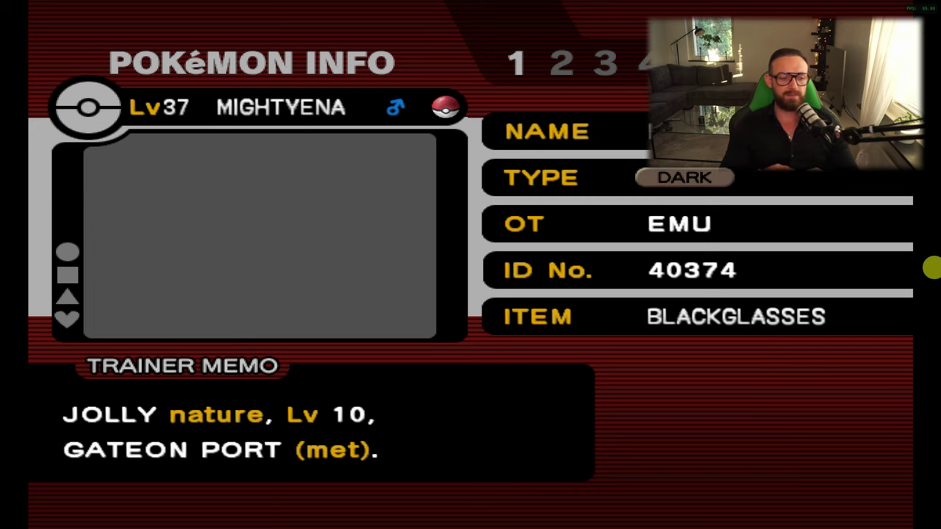
key("Down")
key("Down")
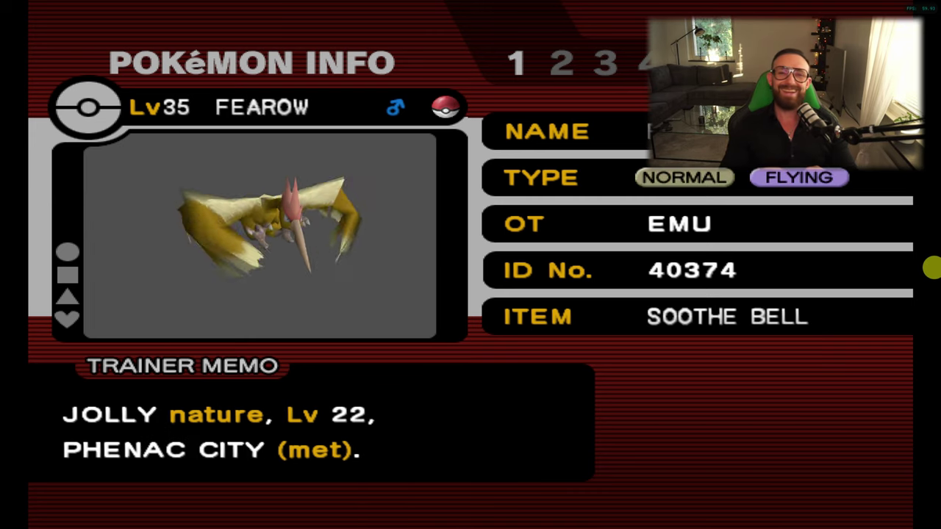
key("Down")
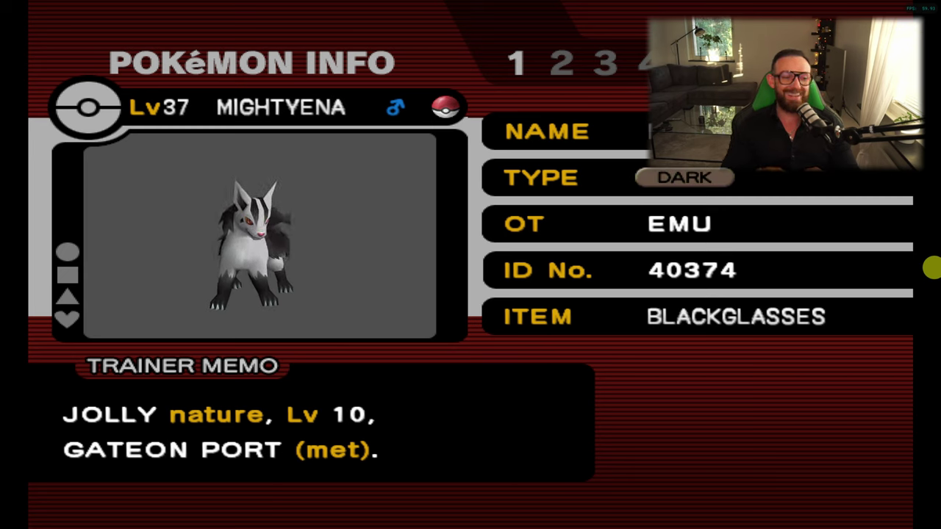
key("Down")
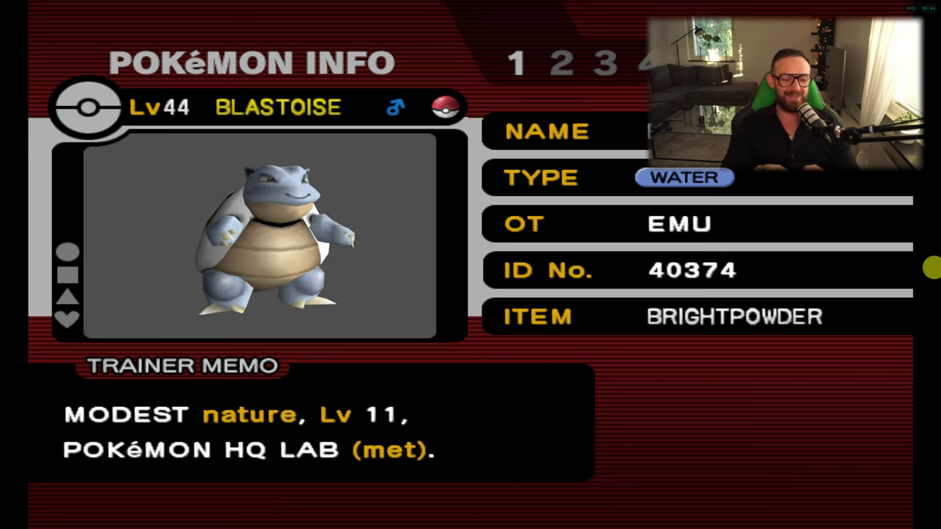
- View the info pages of the party members Espeon, Venusaur and Charizard
key("Down")
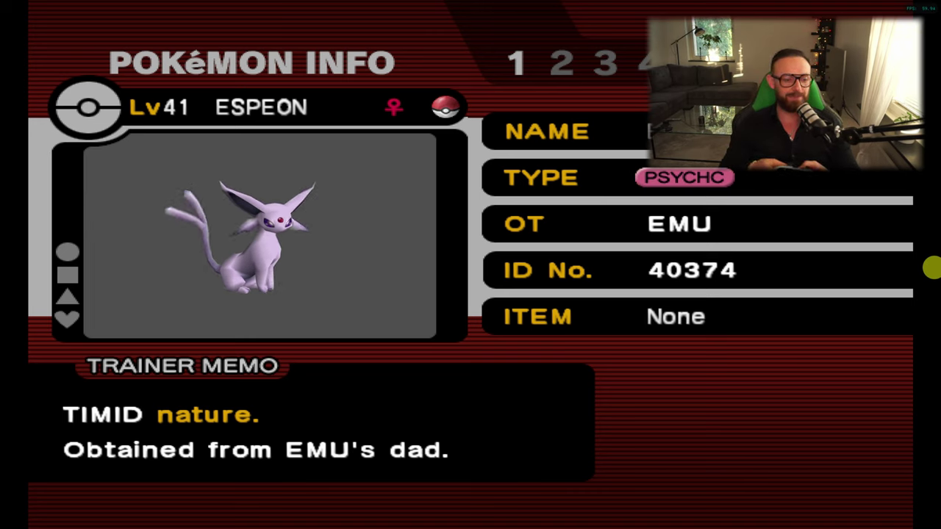
key("Down")
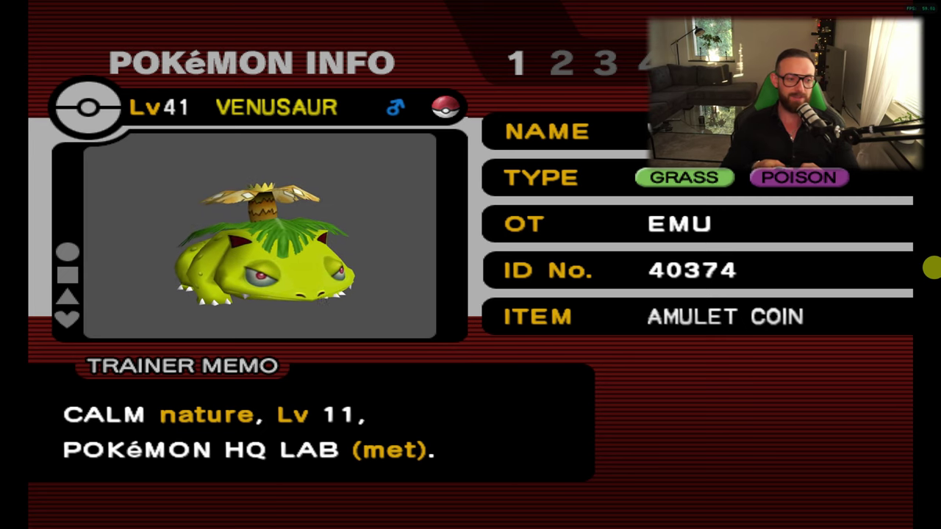
key("Down")
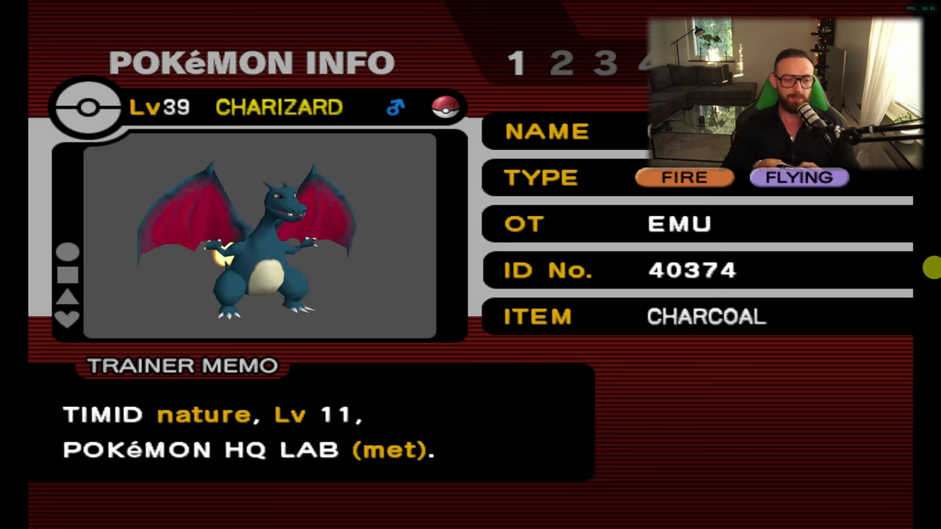
- Look through Charizard's remaining summary pages, including its status, and return to its moves page
key("Right")
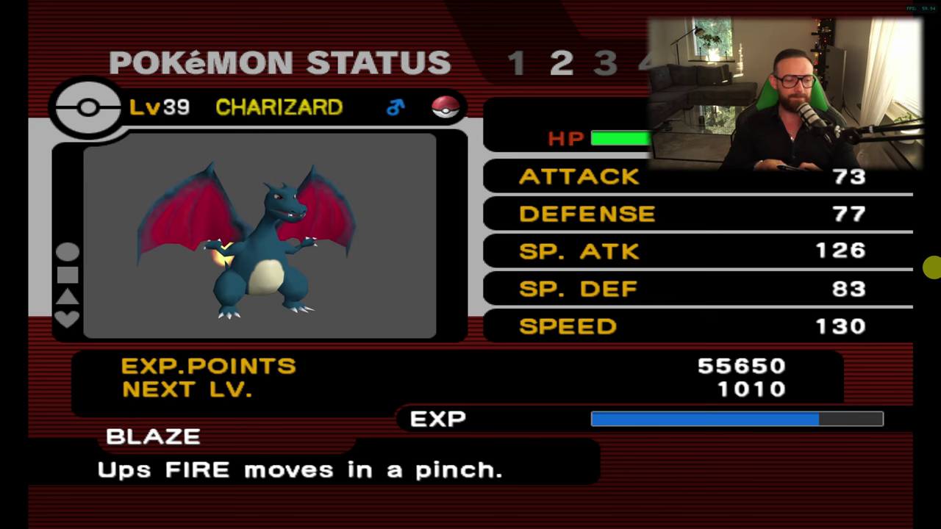
key("Right")
key("Right")
key("Left")
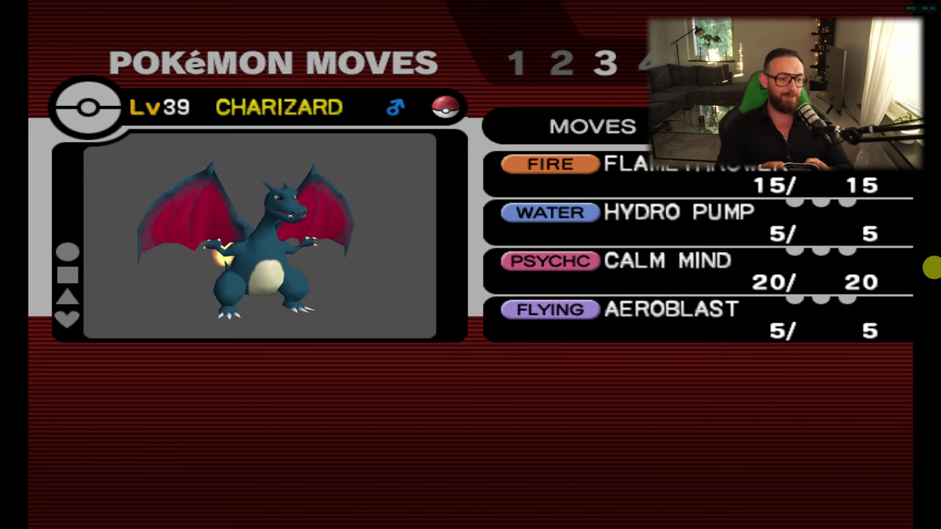
- Review the moves of Venusaur, Espeon, Blastoise, Mightyena and Fearow, and view the description of Mightyena's first move
key("Down")
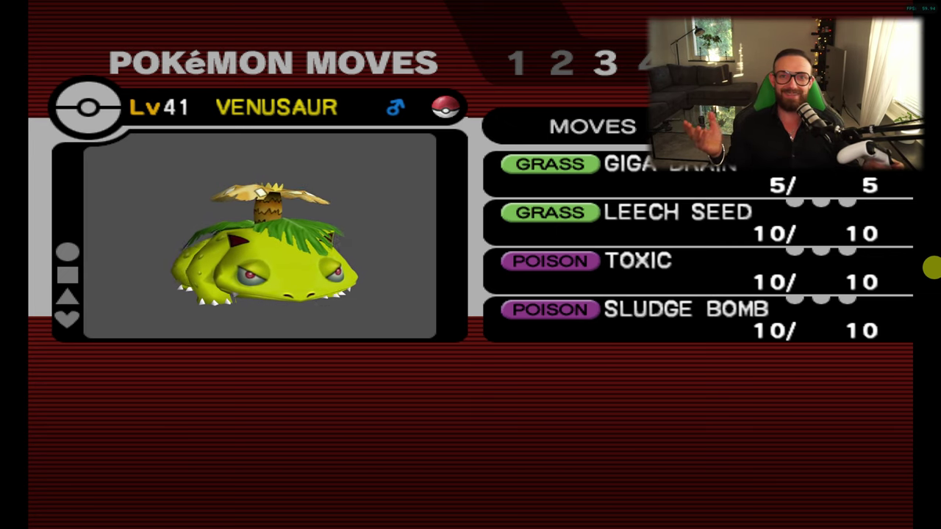
key("Down")
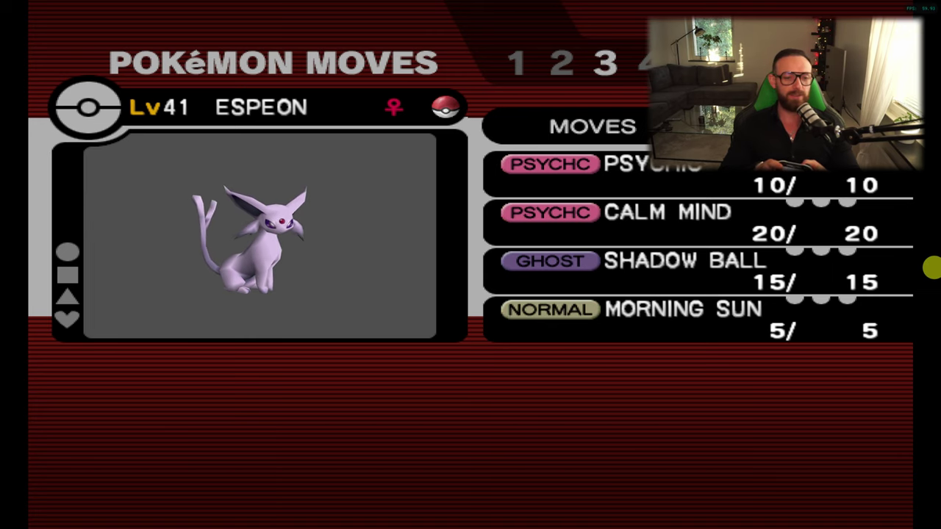
key("Down")
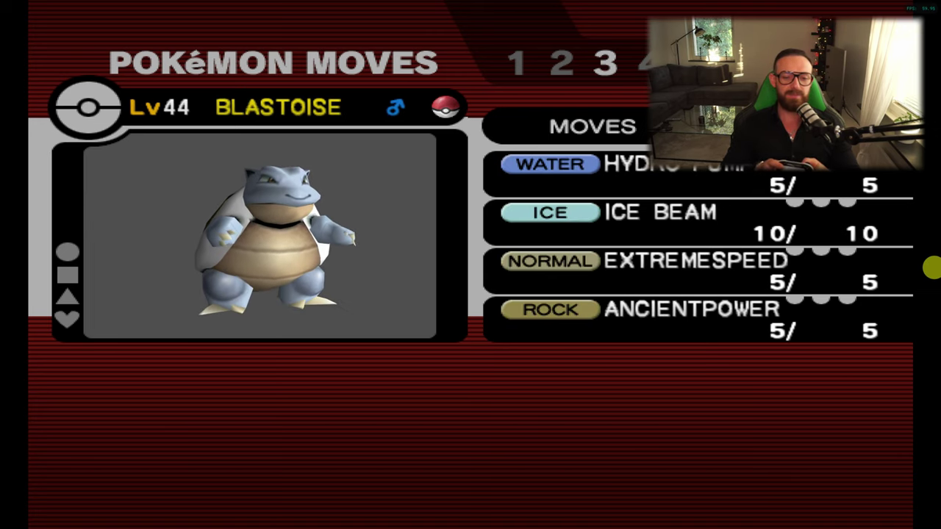
key("Down")
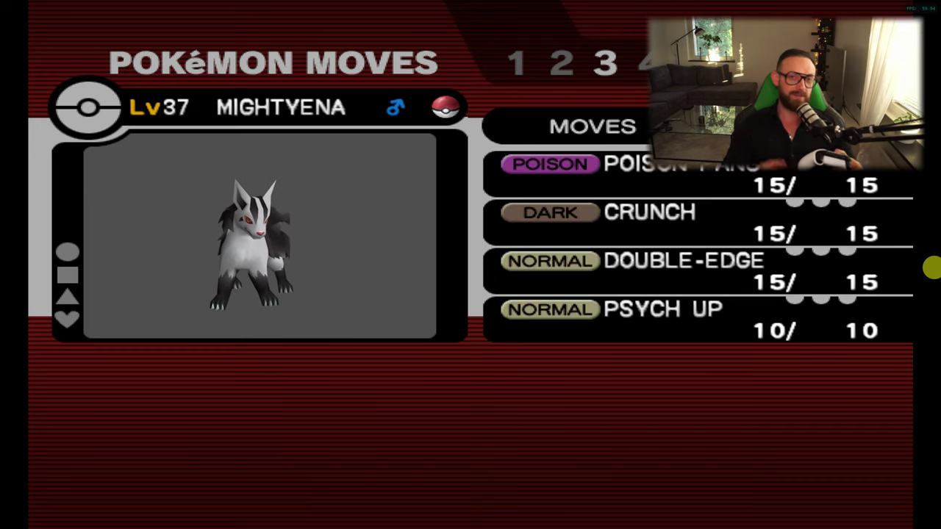
key("Down")
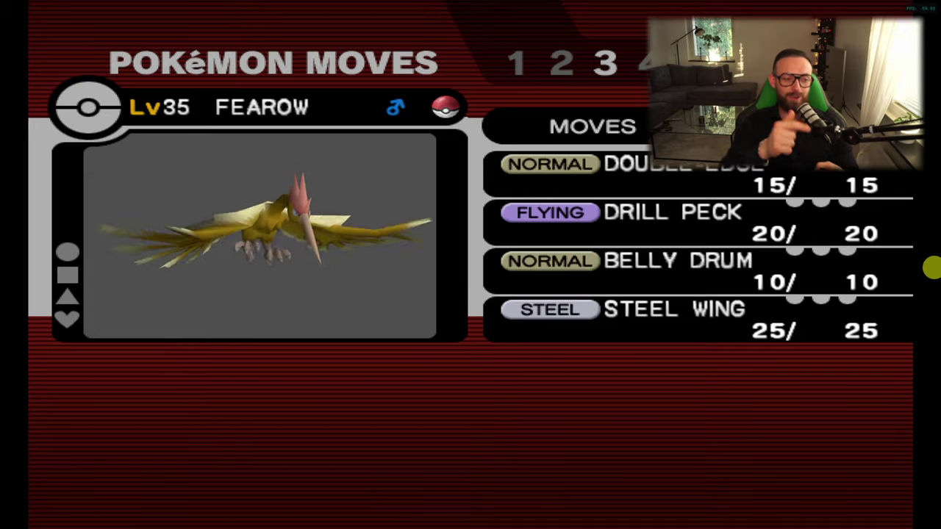
key("Down")
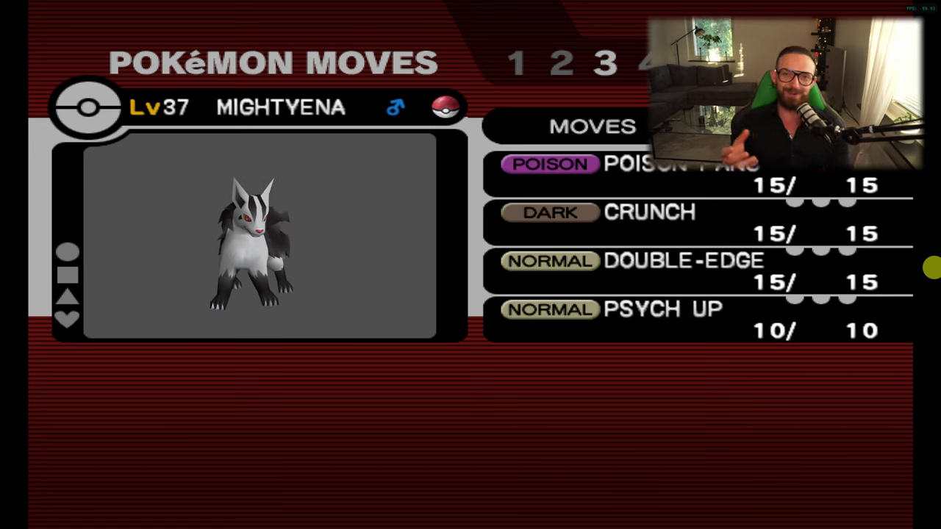
key("Return")
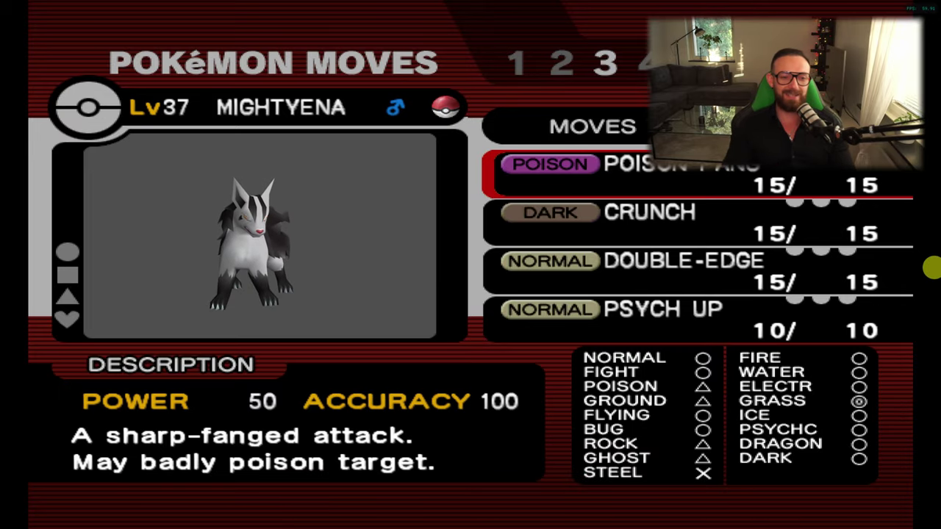
- Leave the party screens and run the character away from the yellow machine into the walkway between the metal walls
key("Escape")
key("Escape")
key("Escape")
key("Escape")
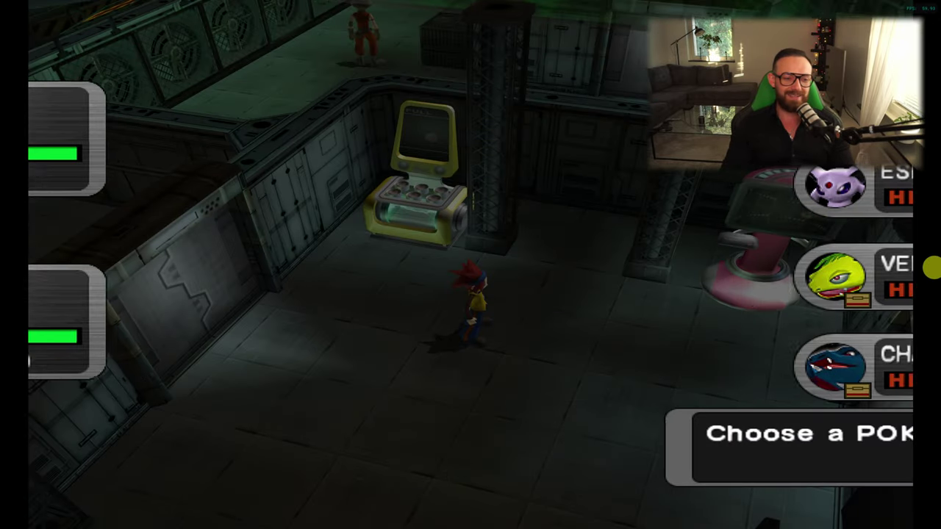
key("Left")
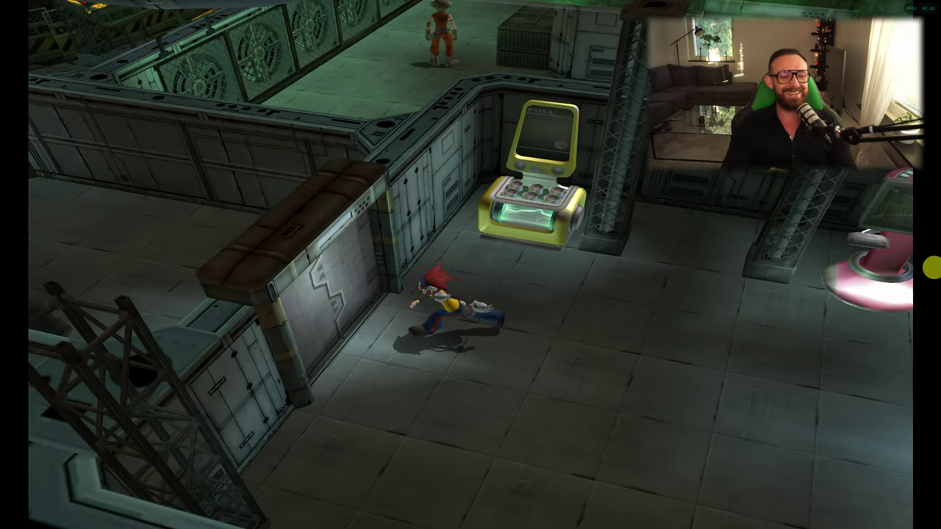
key("Right")
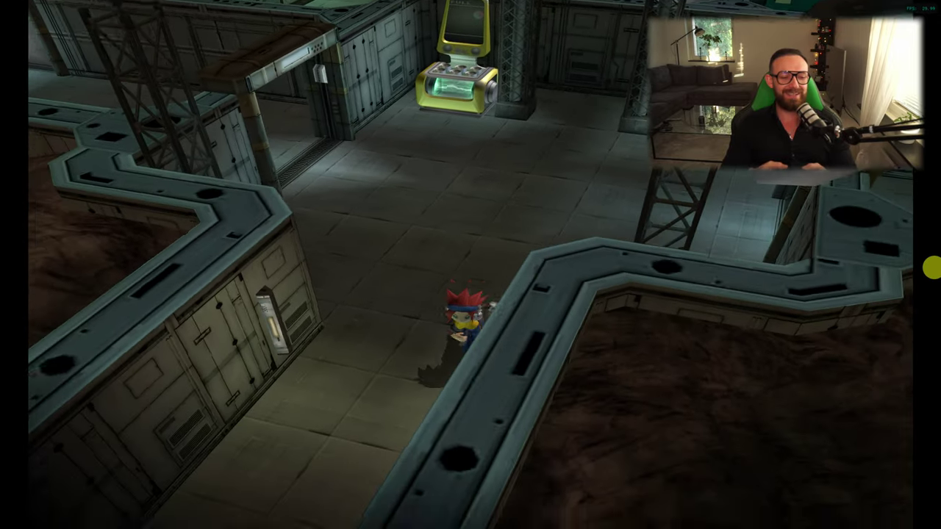